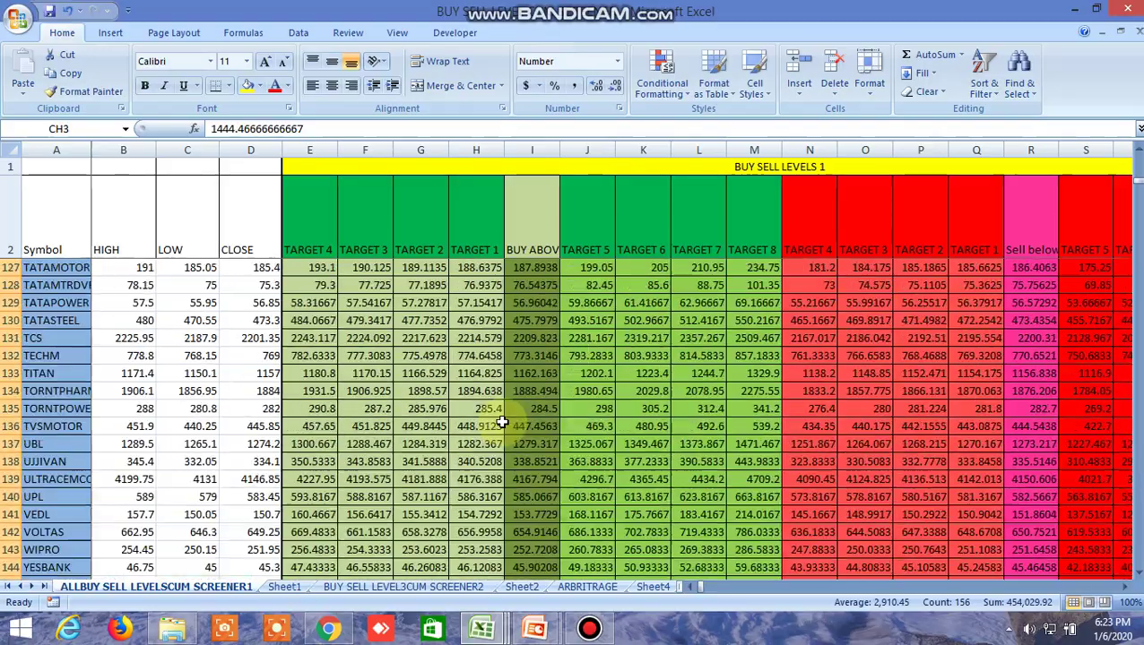
Step: Switch to the other open BUY SELL LEVEL CUM SCREENER workbook and show the BUY SELL LEVELS 1 columns next to the symbols
scroll(502, 422, up, 20)
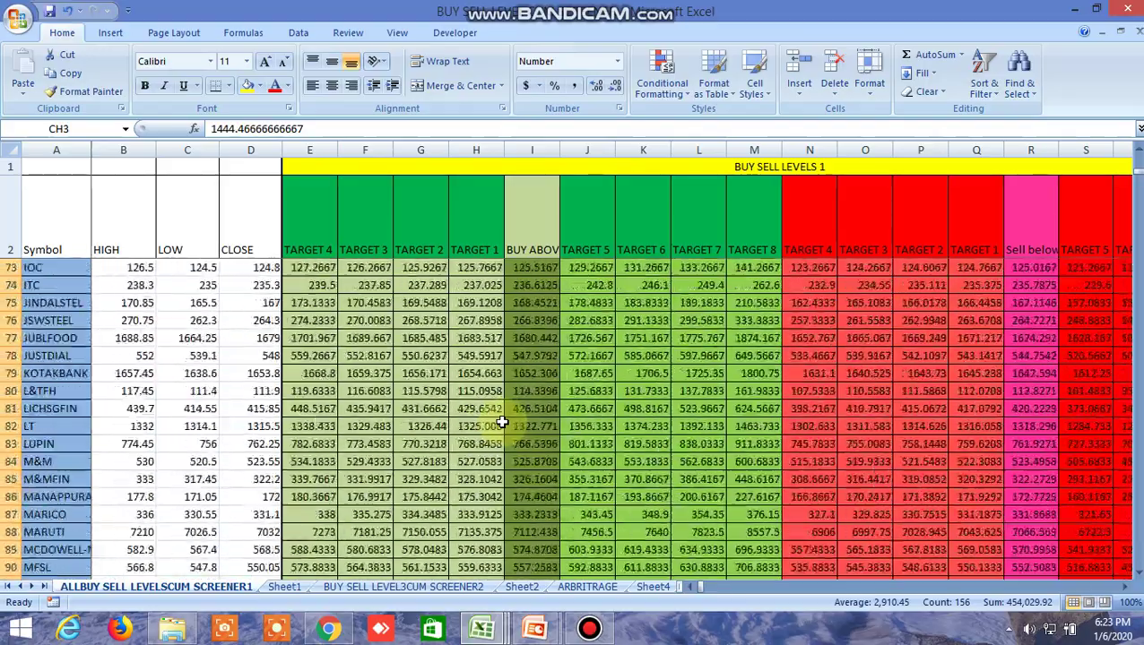
scroll(503, 422, up, 6)
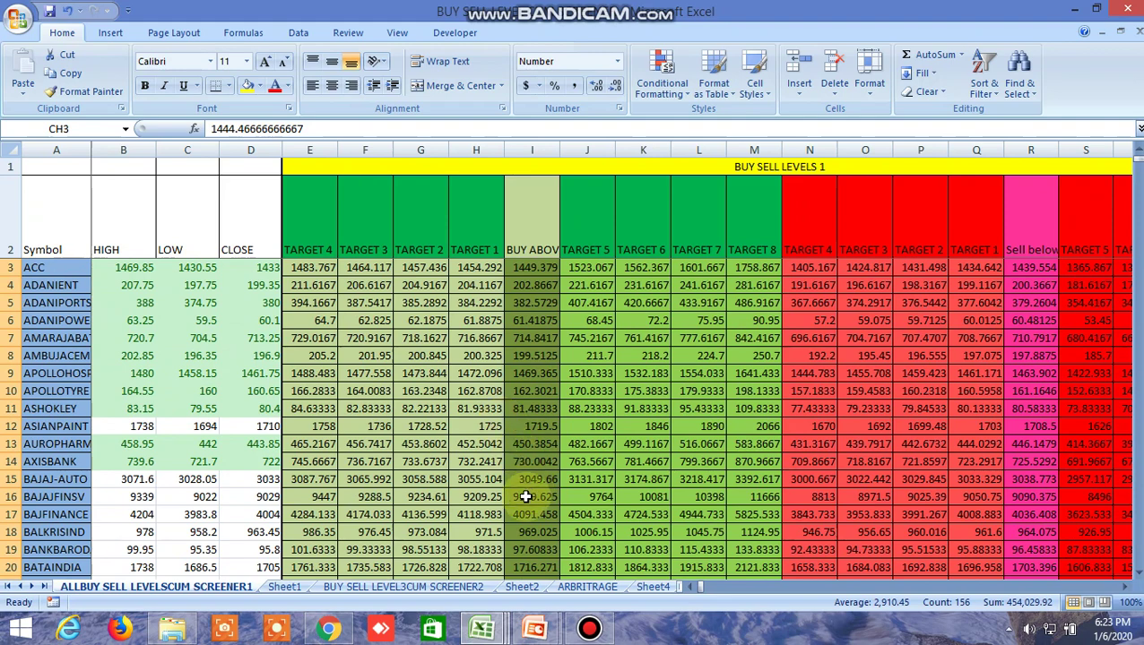
mouse_move(481, 630)
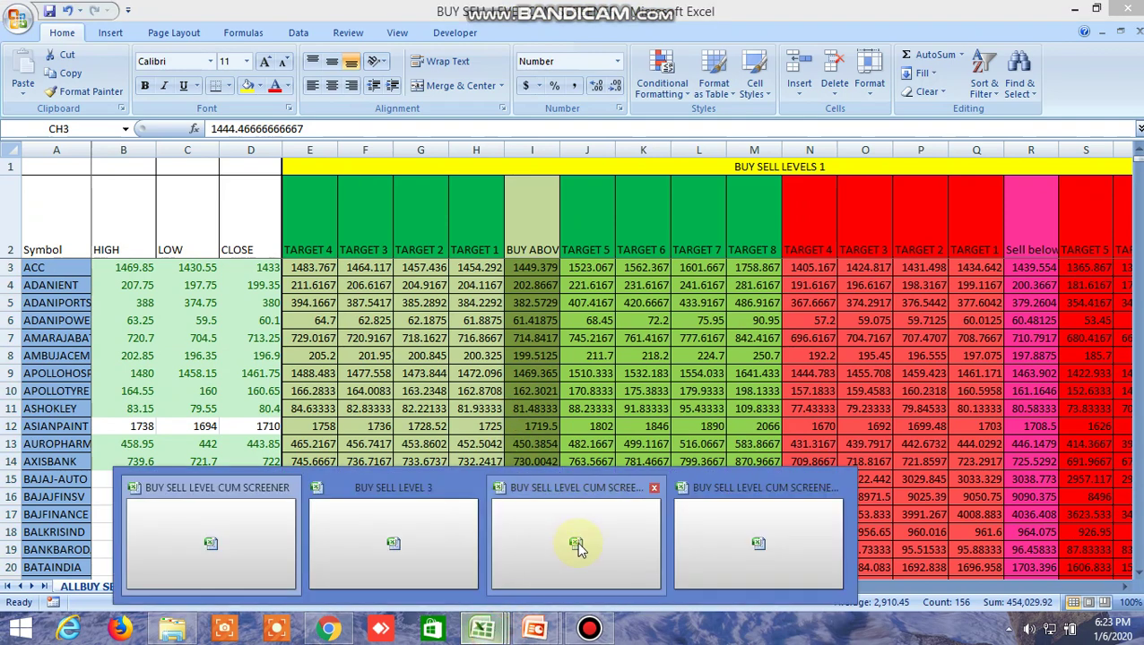
click(578, 545)
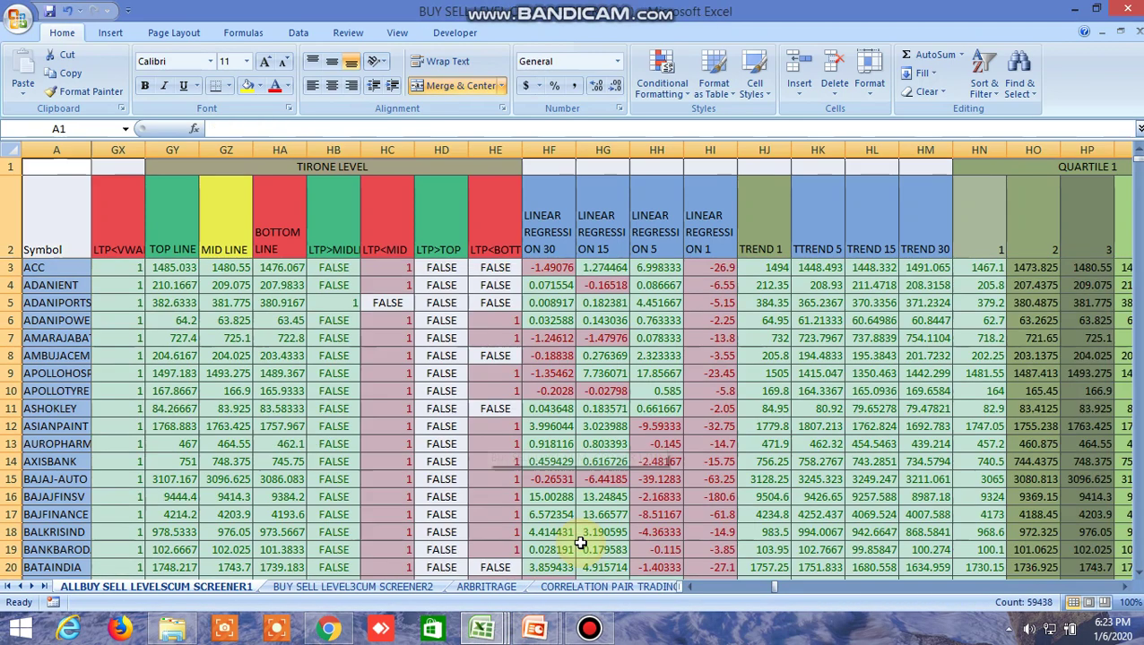
drag(769, 587, 695, 587)
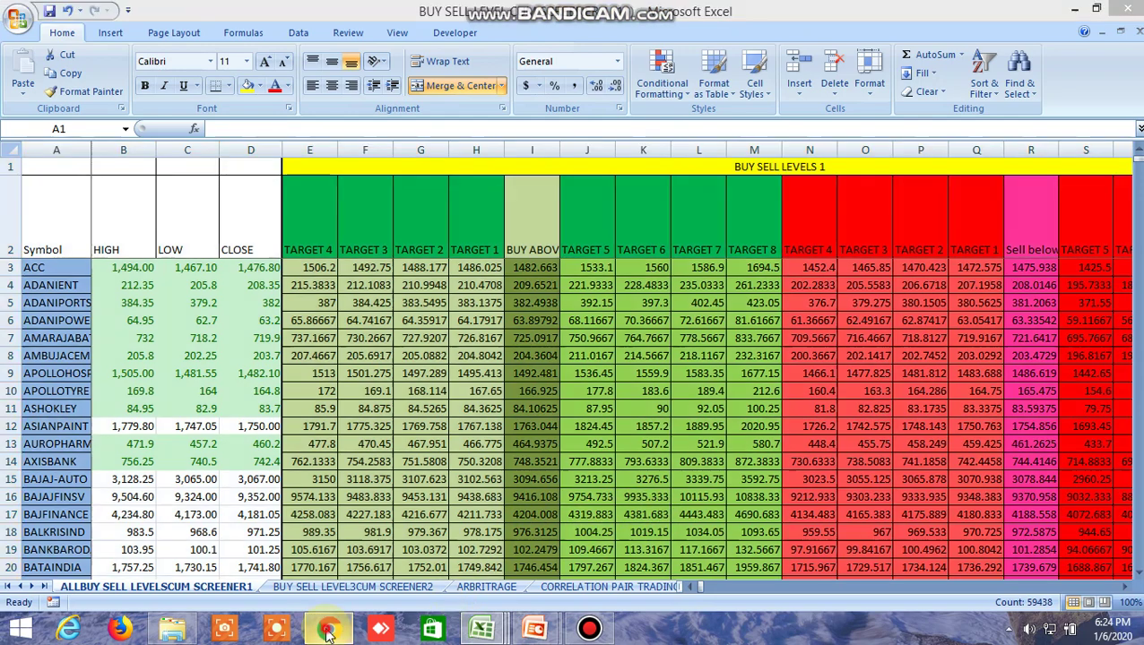
Step: Switch to Chrome to view the workbook shared in the Safe trade WhatsApp chat, and return to the screener workbook in Excel
click(328, 631)
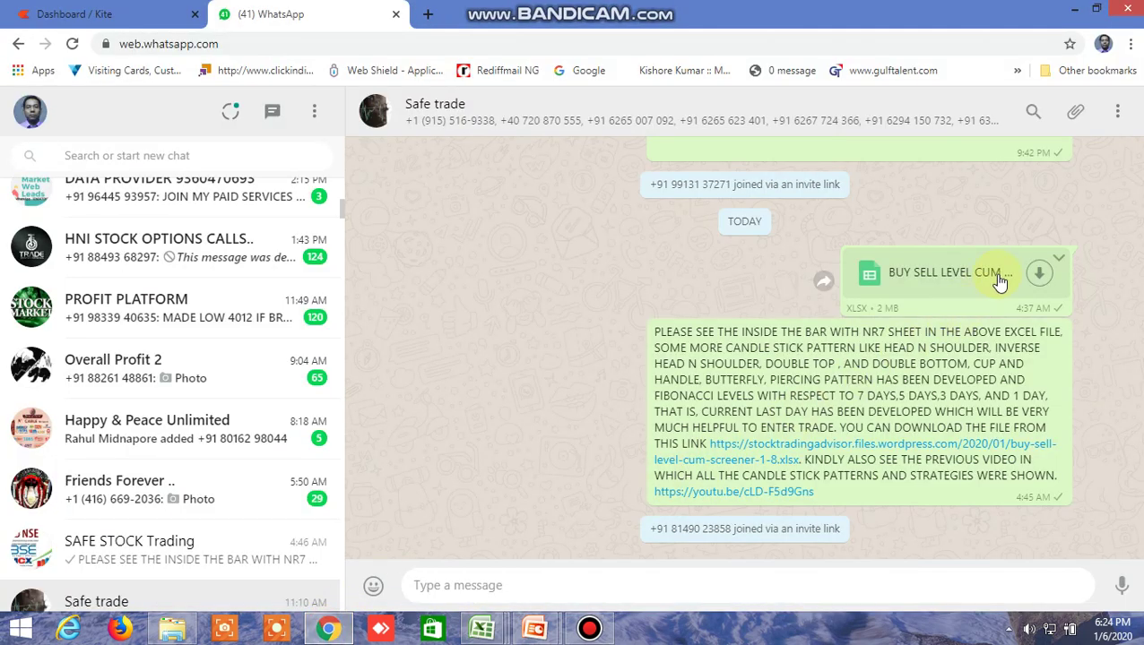
mouse_move(482, 631)
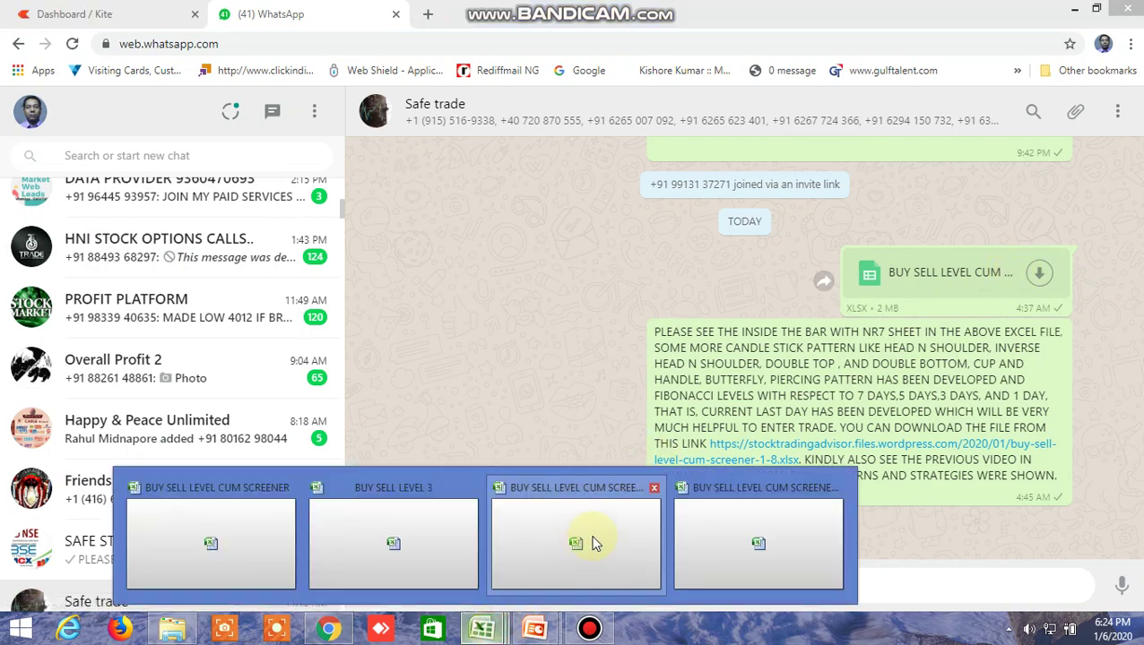
click(599, 543)
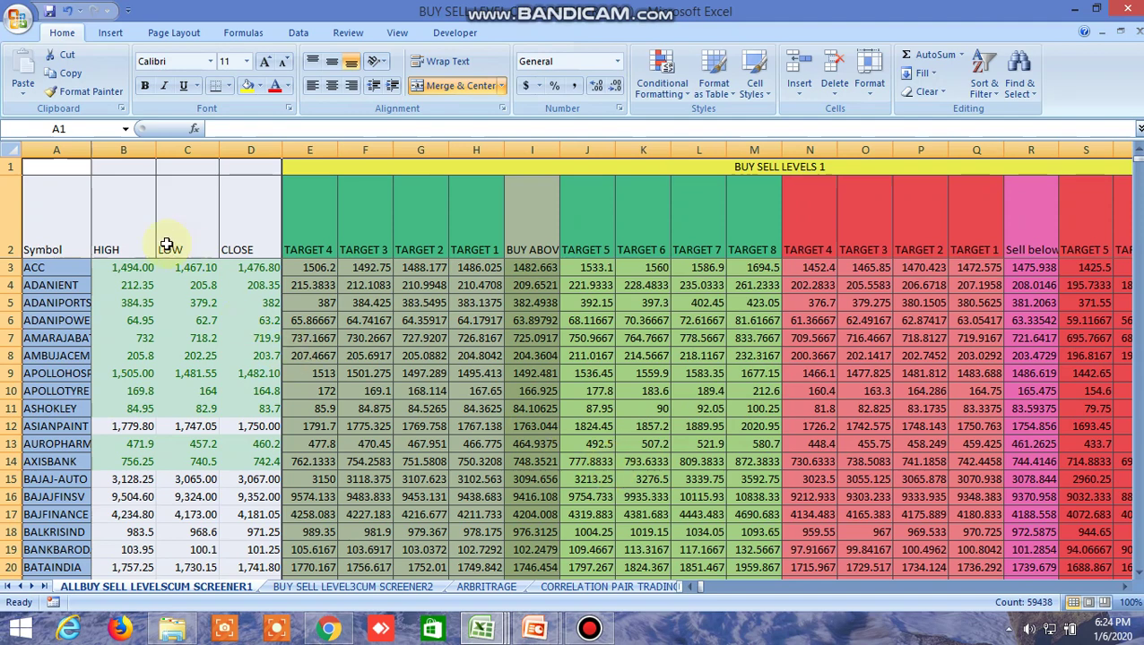
Step: Select the BUY ABOVE level of ACC in the BUY SELL LEVELS 1 table
click(536, 268)
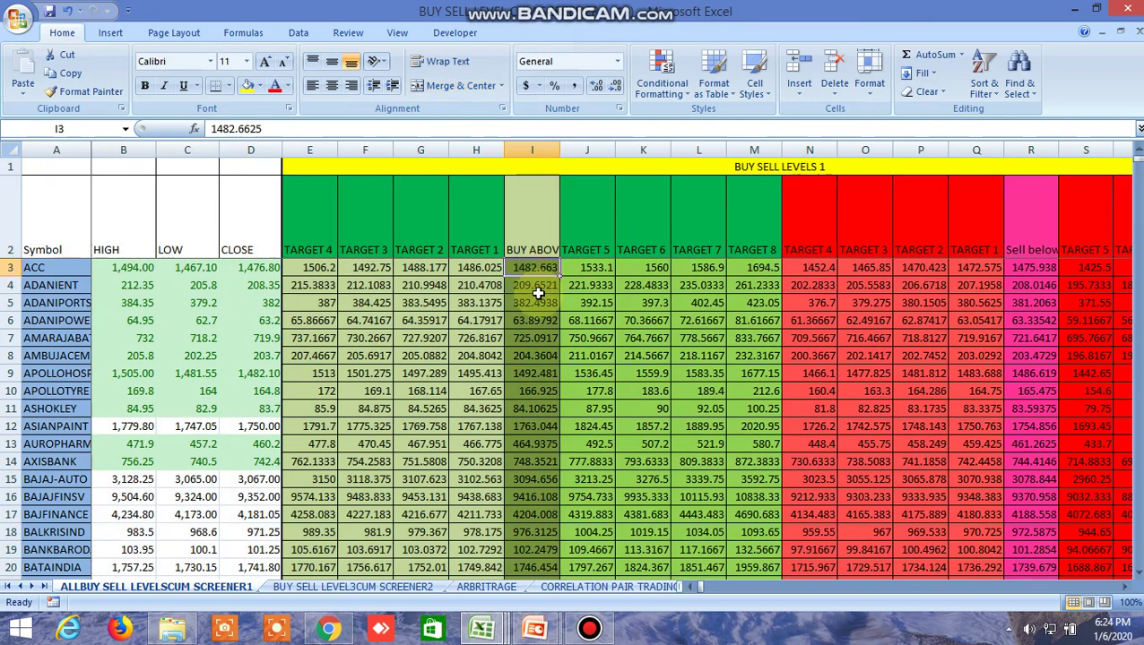
click(534, 303)
click(536, 268)
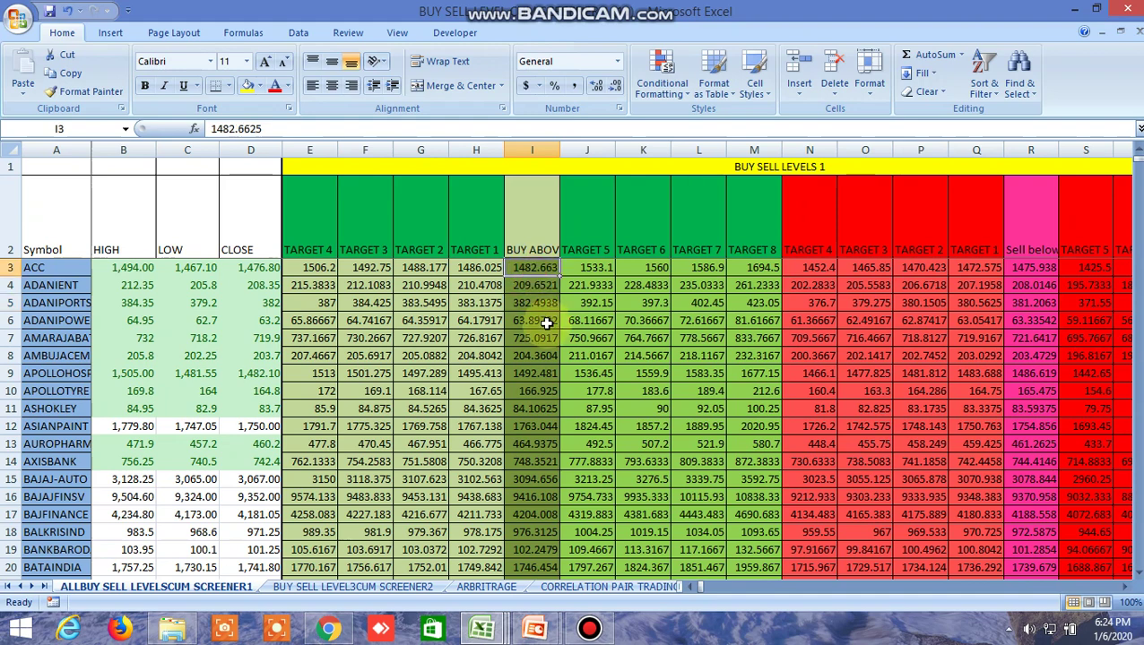
Step: Switch to Chrome and read the recommended stocks and pair trading messages in the Safe trade WhatsApp chat
click(338, 631)
scroll(511, 384, up, 2)
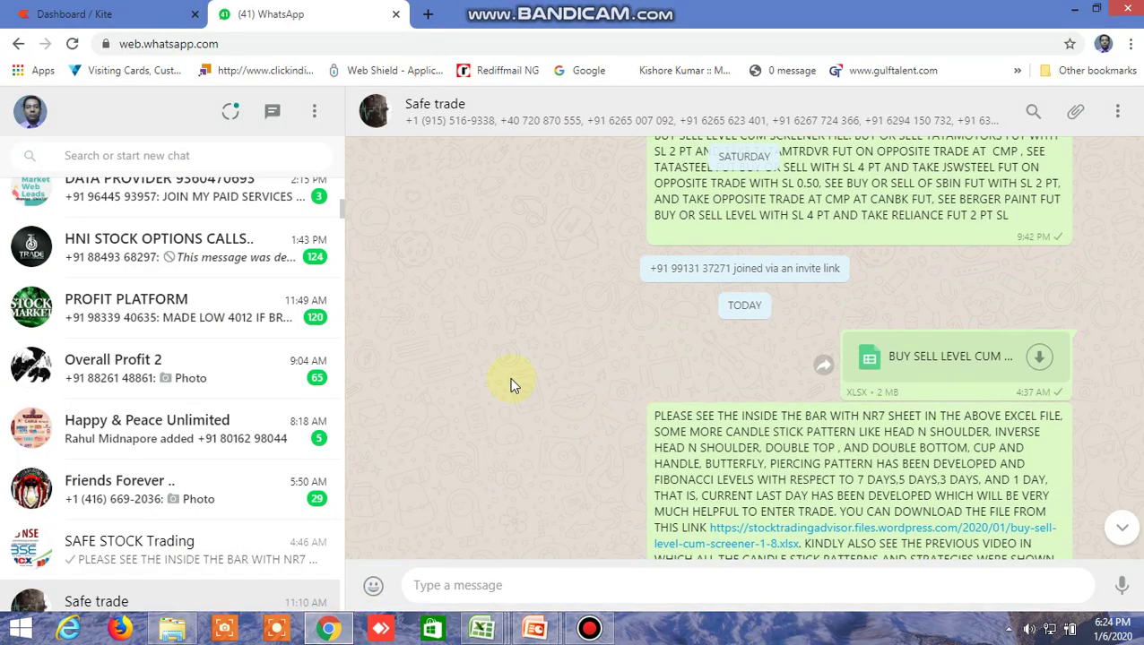
scroll(511, 384, up, 3)
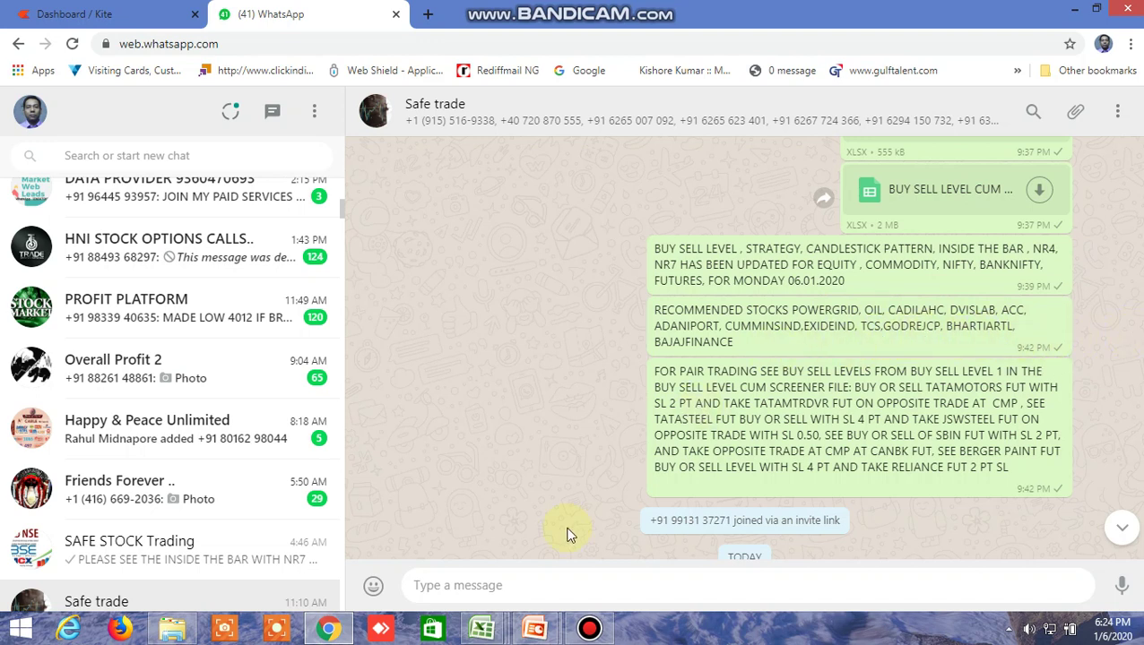
Step: Return to the screener workbook in Excel and look through the symbols for the recommended stocks
mouse_move(497, 638)
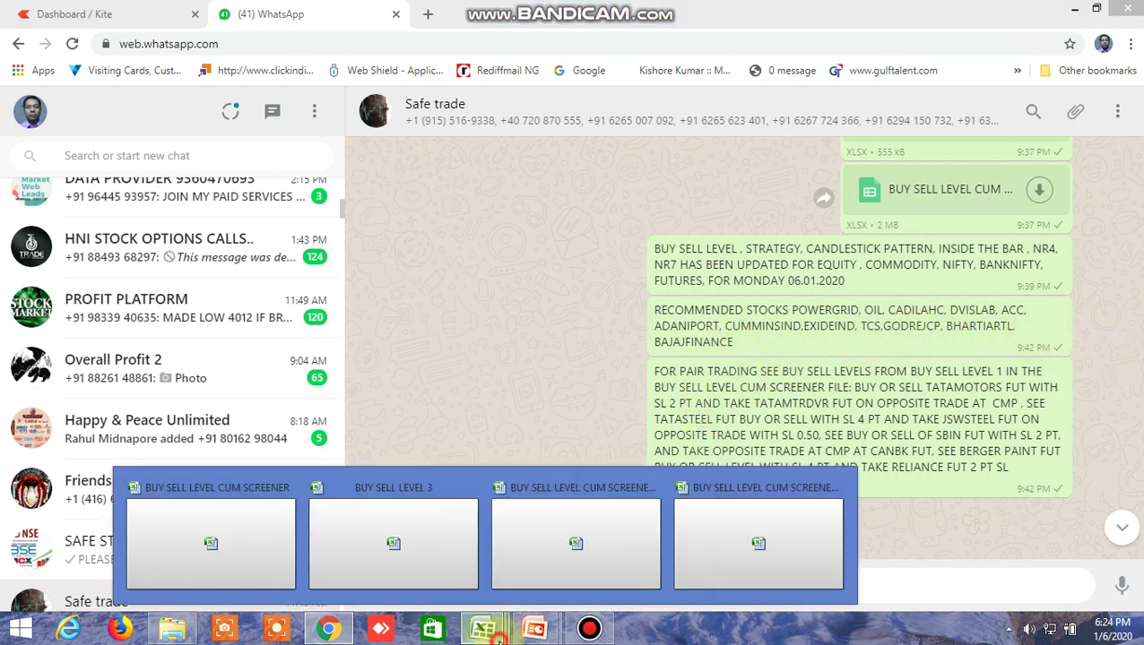
click(592, 532)
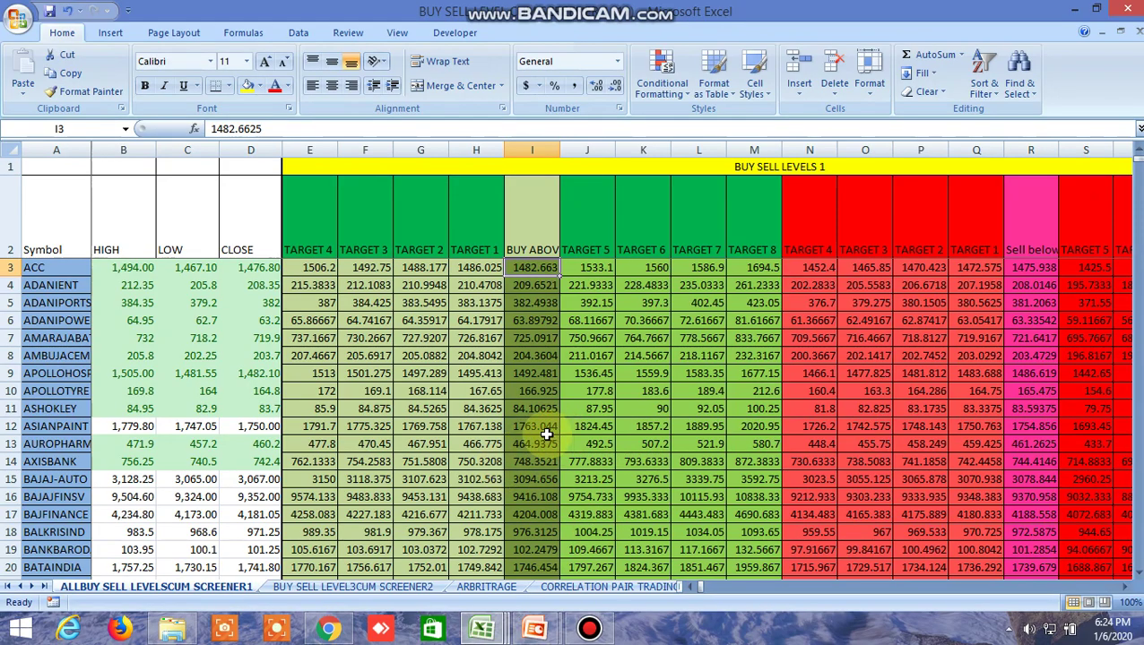
scroll(546, 433, down, 5)
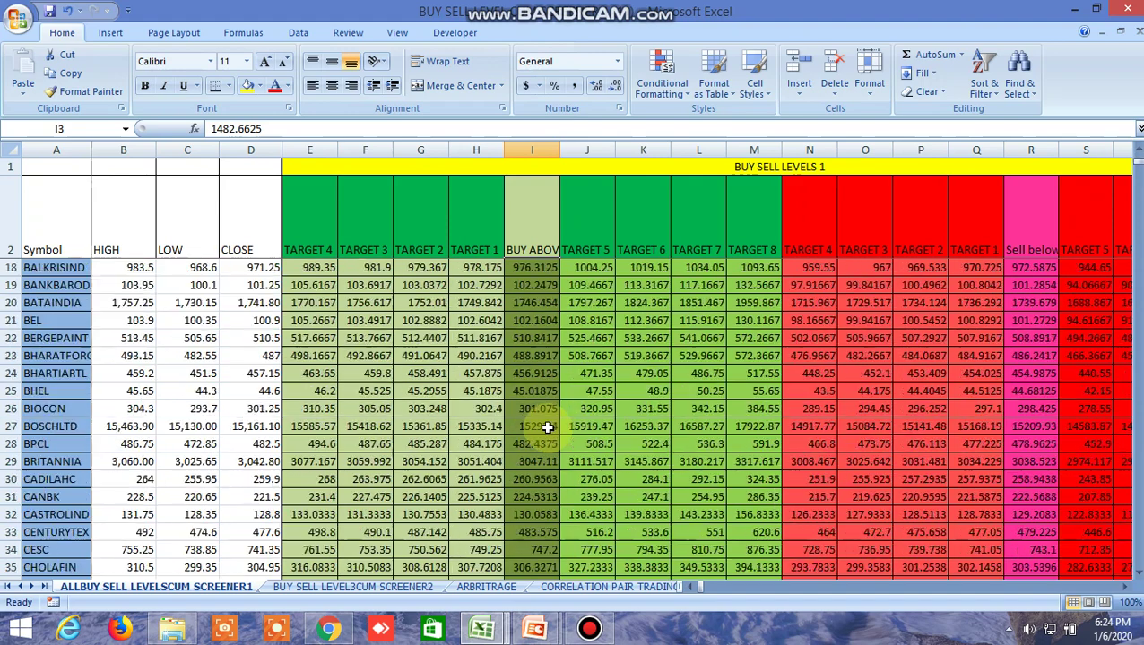
scroll(546, 428, up, 5)
Step: Recheck the recommended stocks in the WhatsApp chat in Chrome, and inspect DIVISLAB's BUY ABOVE and Sell below levels in the Excel screener
click(328, 630)
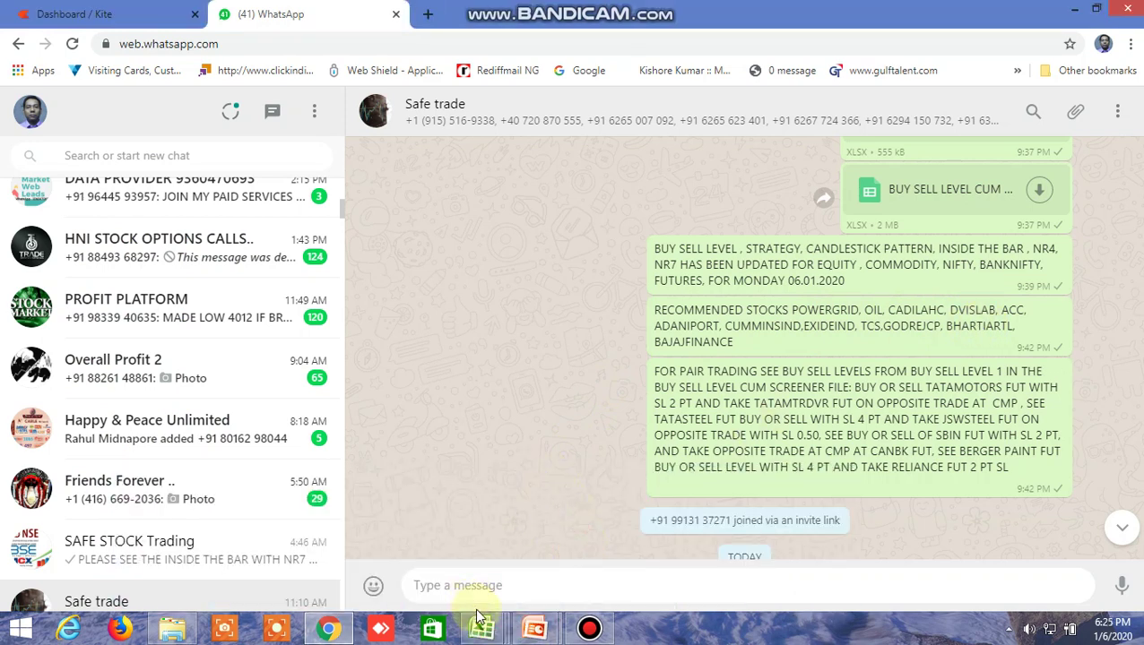
mouse_move(482, 620)
click(592, 542)
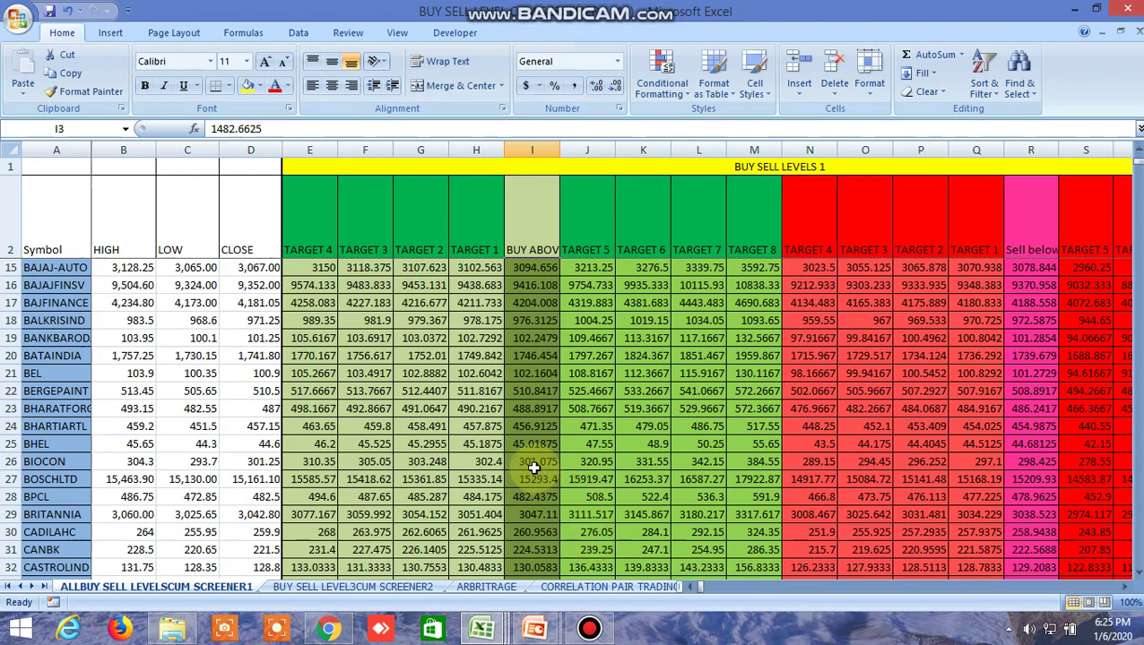
scroll(534, 467, down, 7)
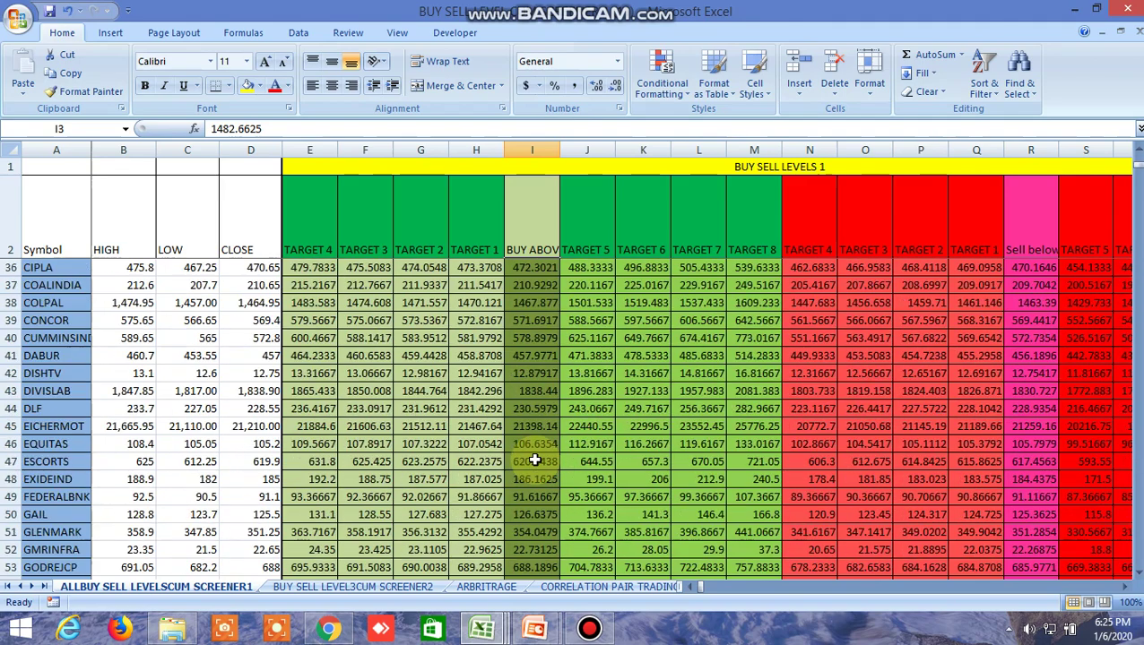
click(534, 390)
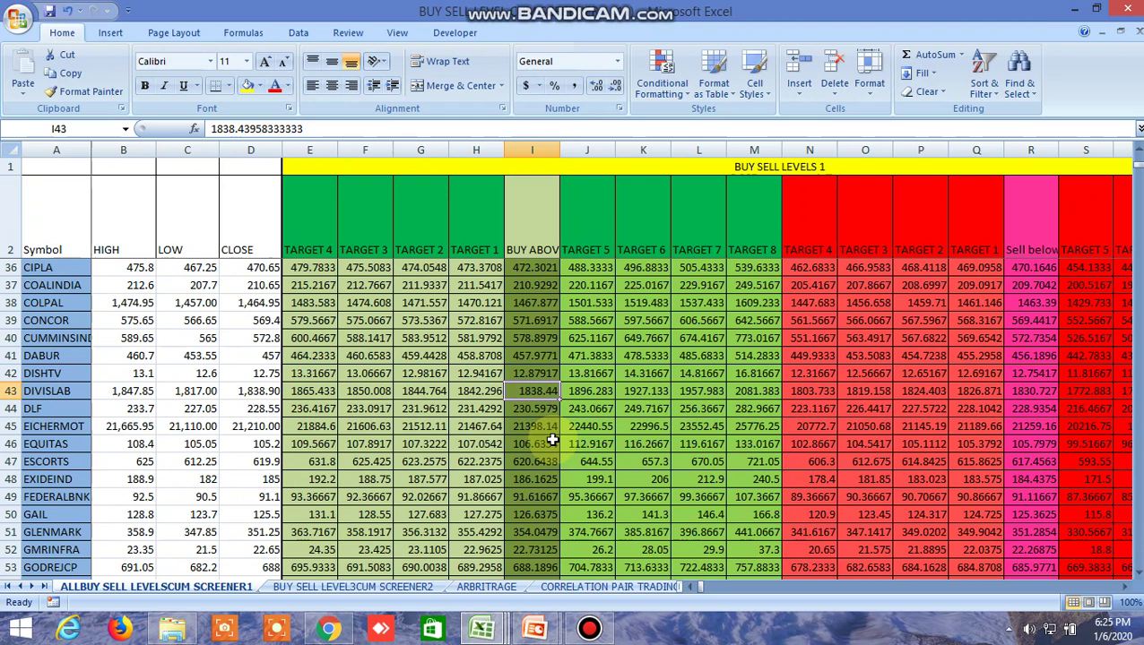
click(1028, 391)
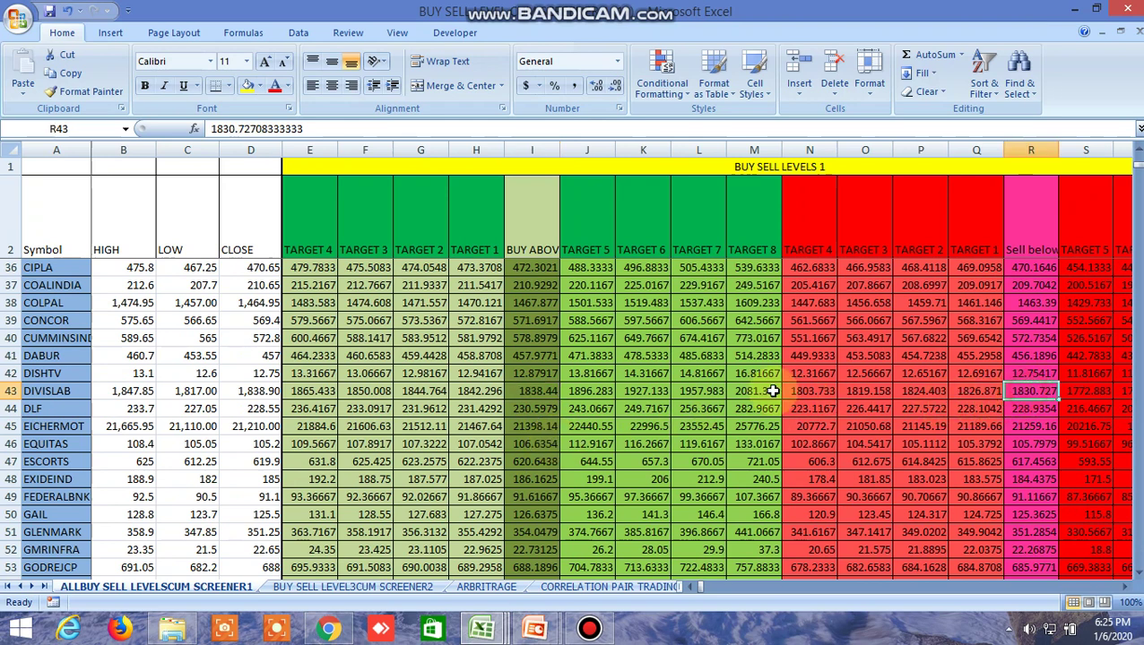
click(535, 392)
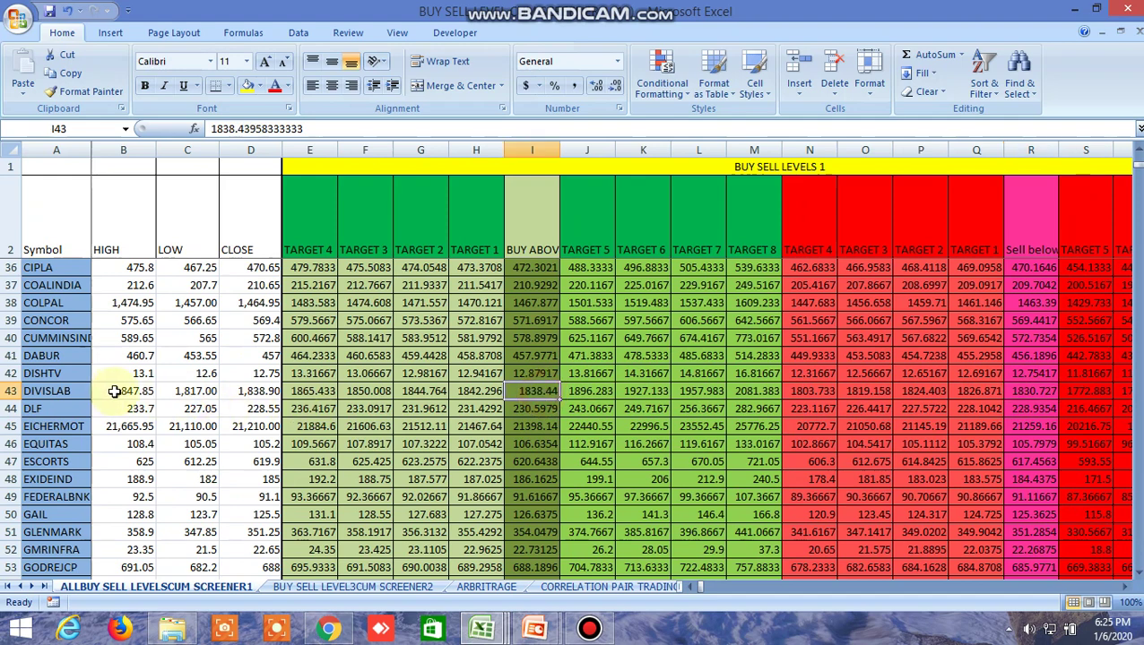
Step: Switch to Kite in Chrome and expand the market depth of DIVISLAB in watchlist 2
click(329, 632)
click(123, 18)
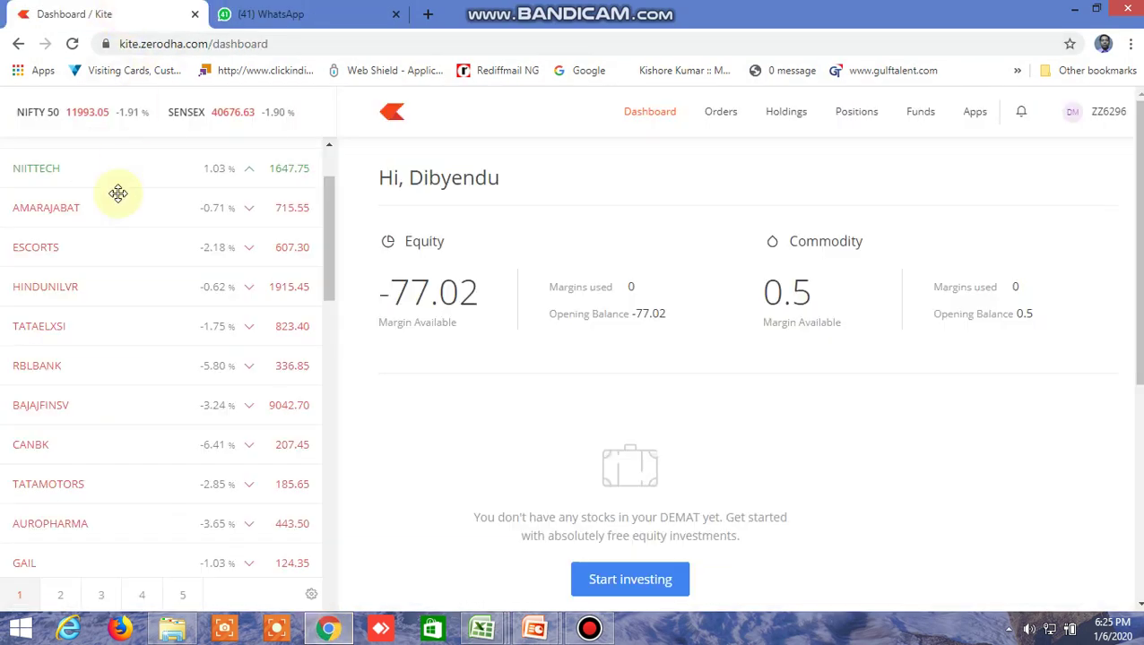
click(64, 594)
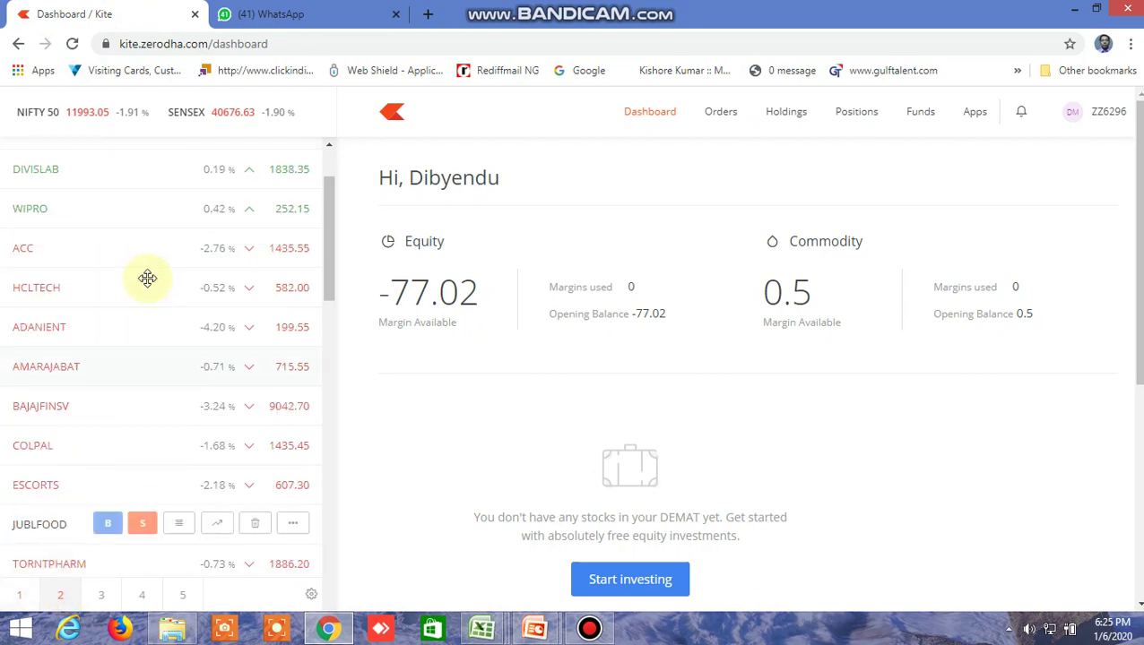
click(179, 171)
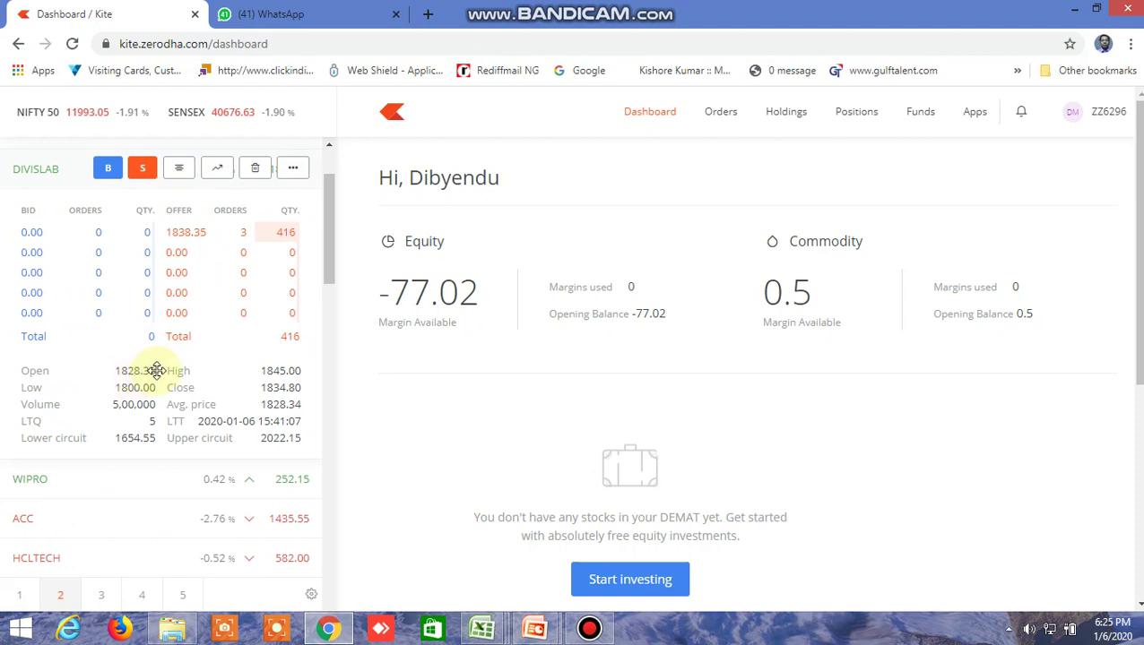
Step: Open the DIVISLAB chart with a 5-minute interval and bring the start of the 6 January 2020 session into view
click(216, 172)
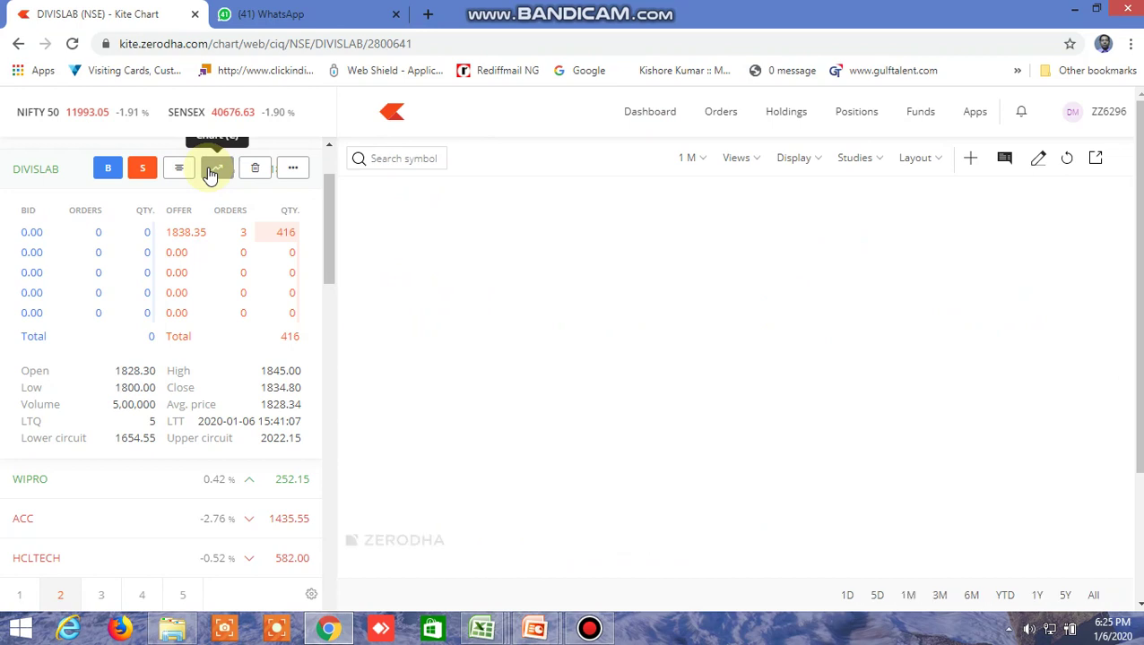
click(697, 158)
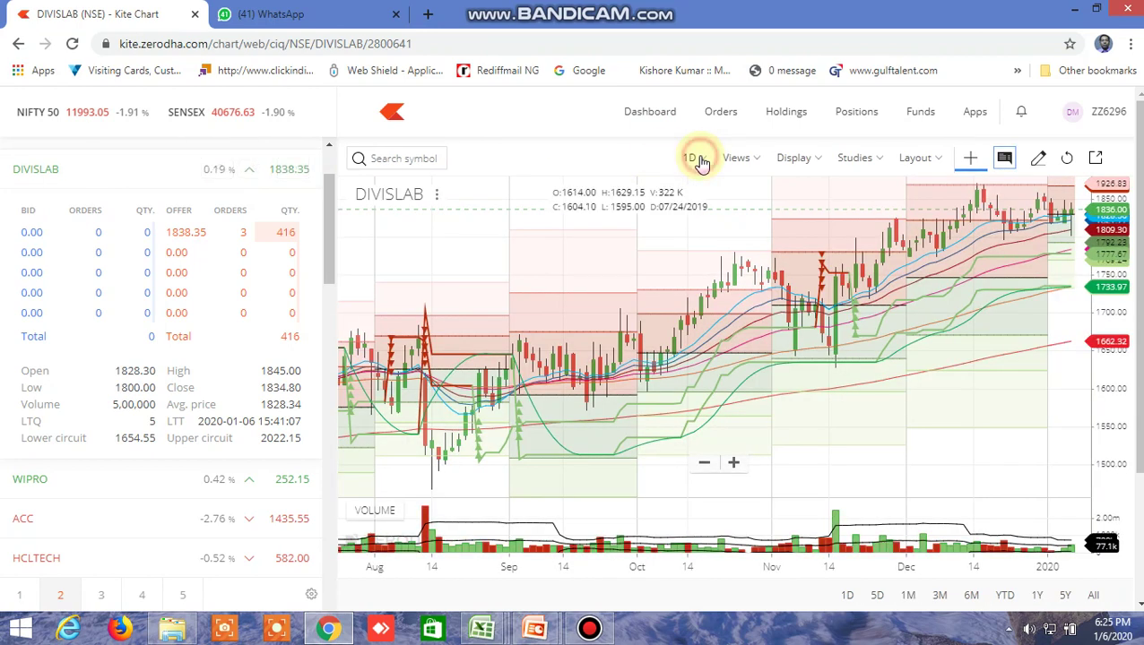
click(705, 293)
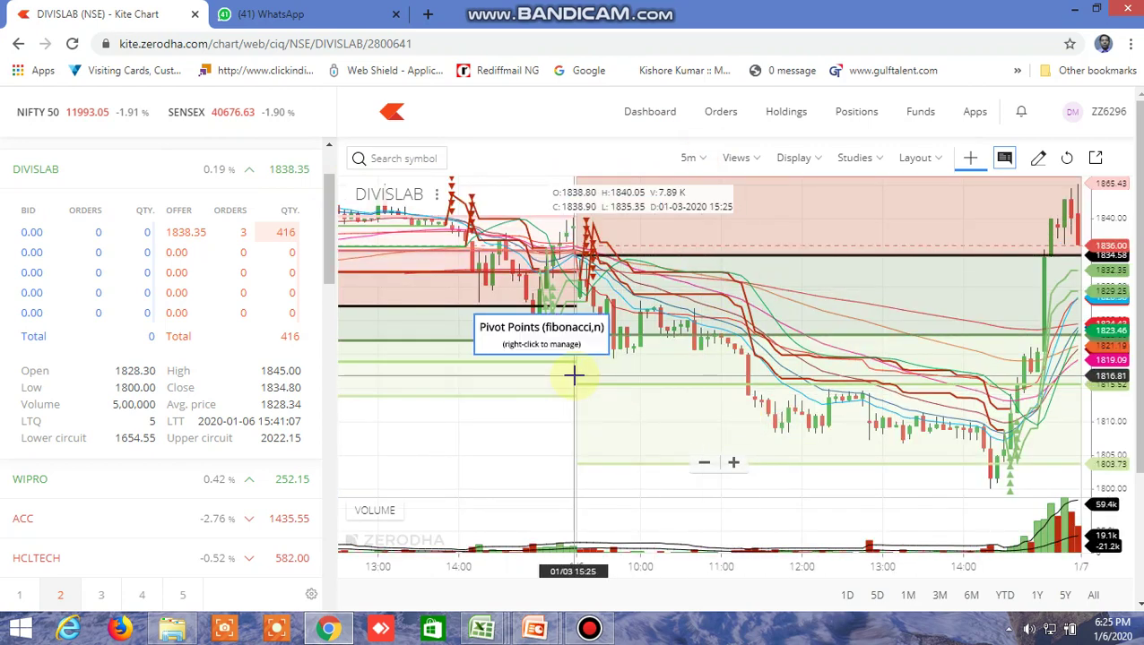
scroll(616, 383, up, 3)
drag(472, 345, 779, 332)
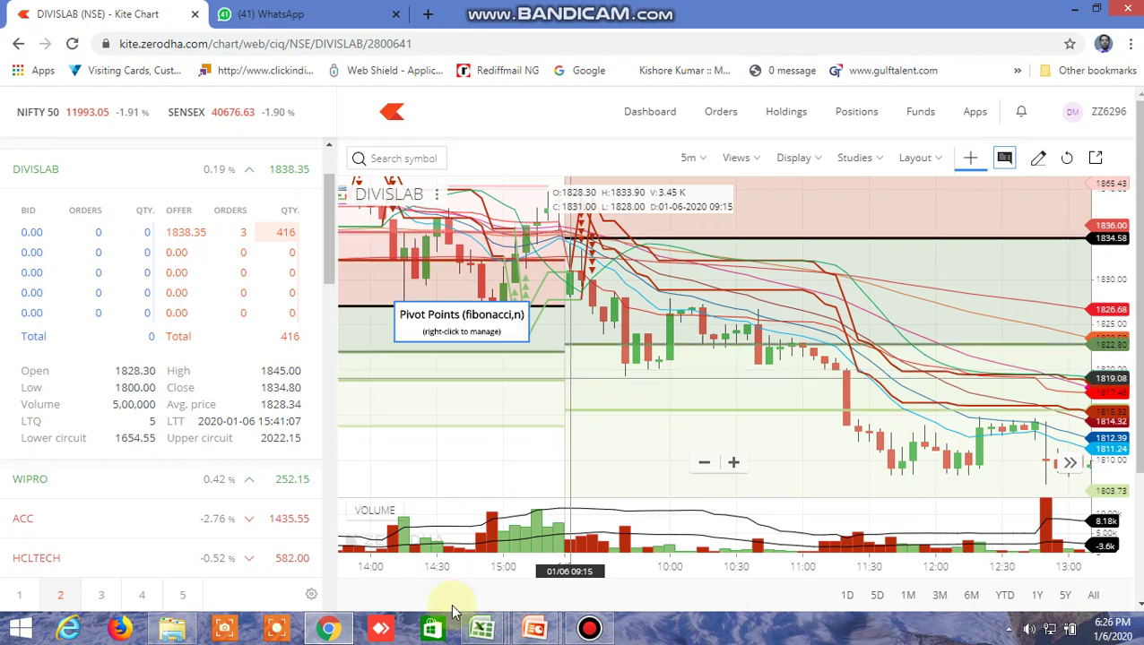
Step: Switch to the screener workbook in Excel and select DIVISLAB's Sell below level
mouse_move(481, 628)
click(566, 547)
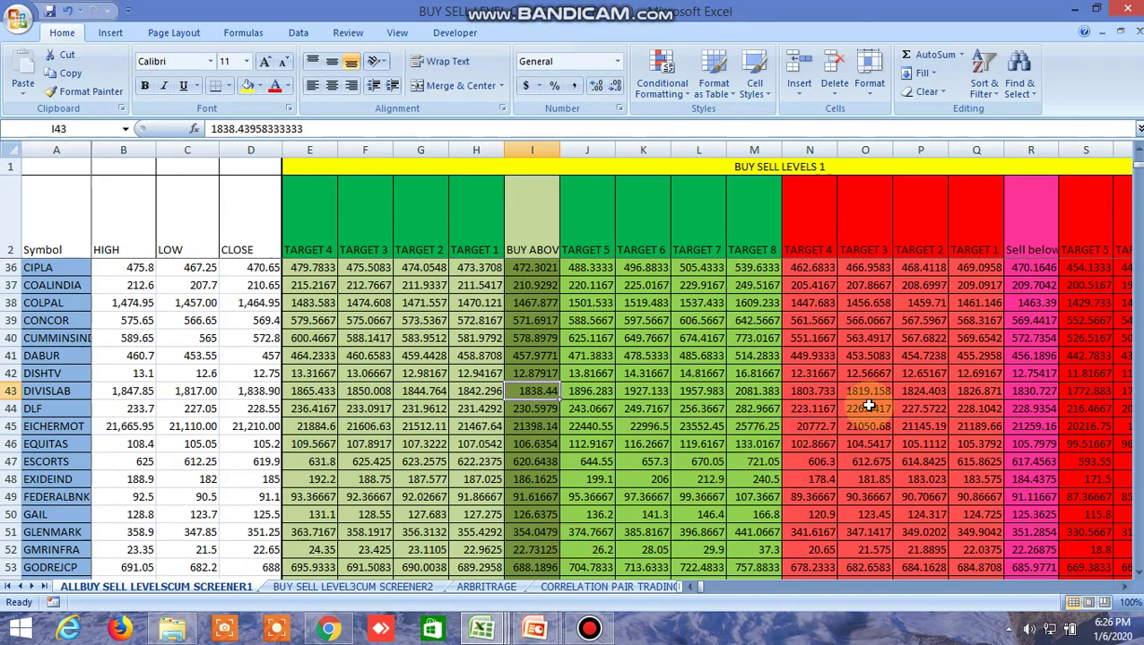
click(1031, 391)
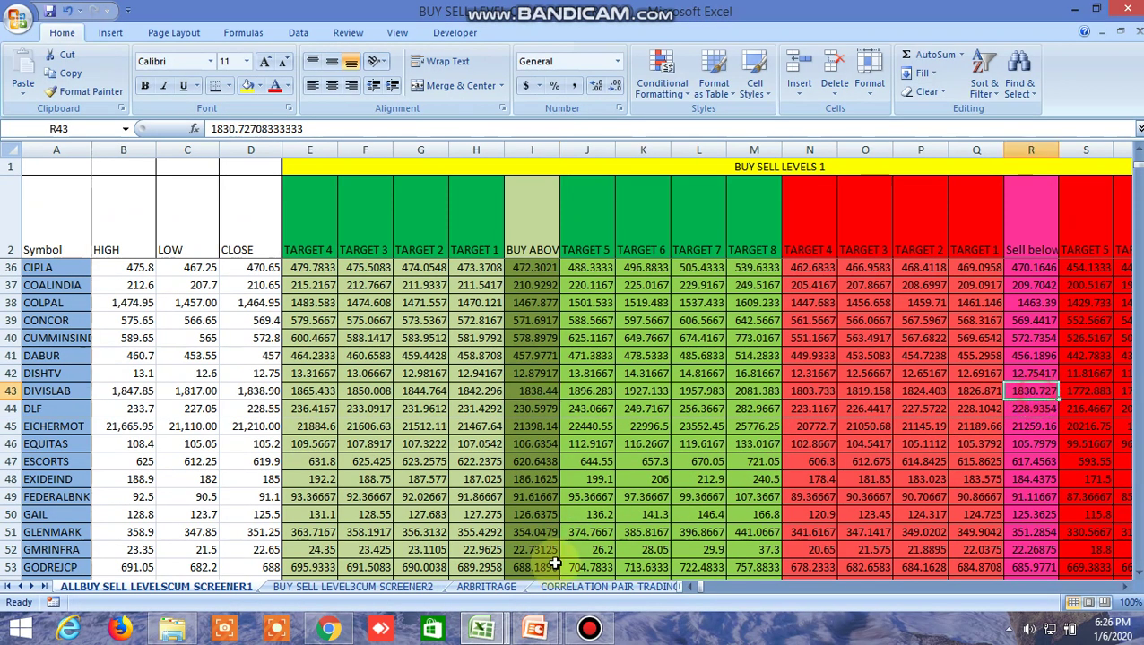
Step: Examine the rest of DIVISLAB's 6 January session on the Kite chart in Chrome, and return to the screener workbook in Excel
click(329, 629)
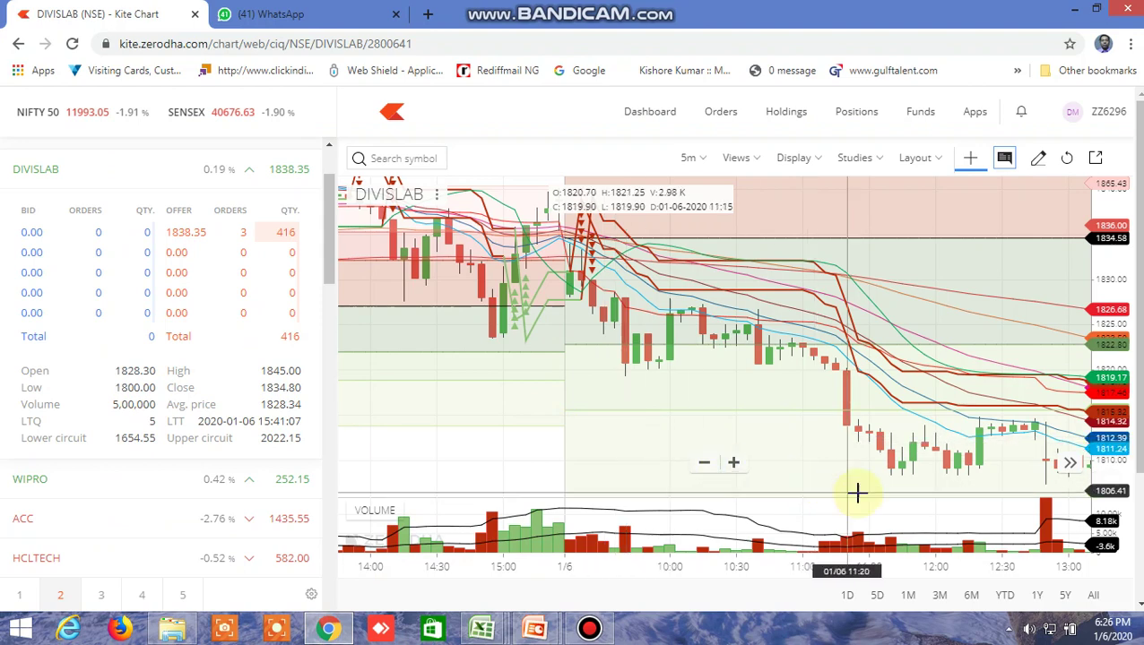
drag(894, 504, 595, 485)
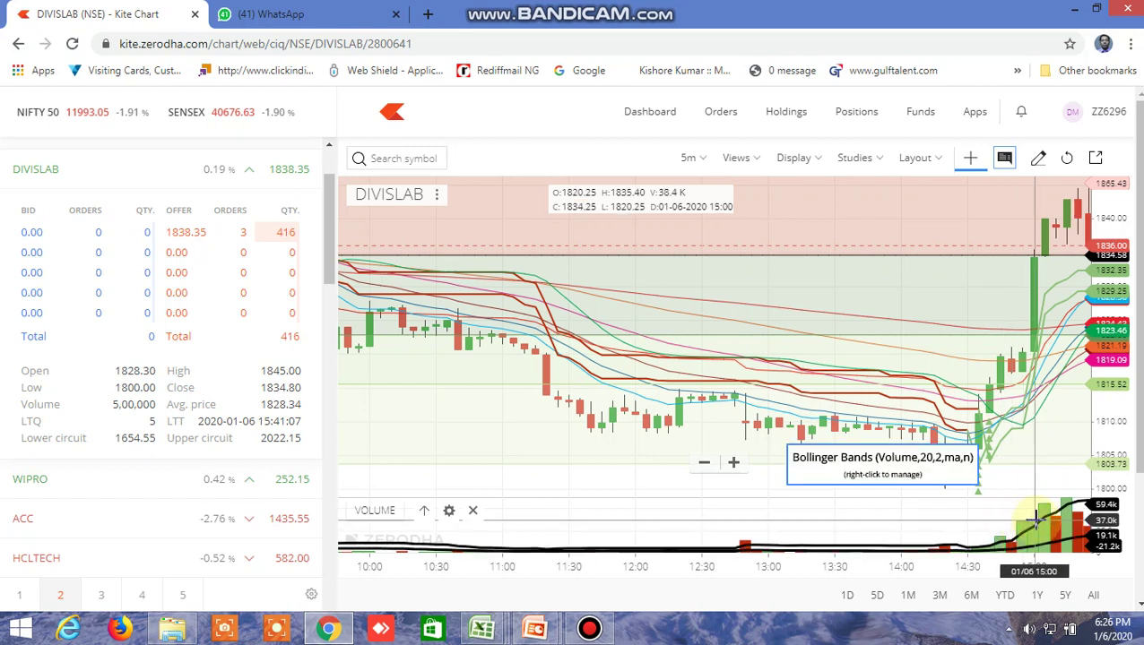
drag(1044, 518, 1006, 509)
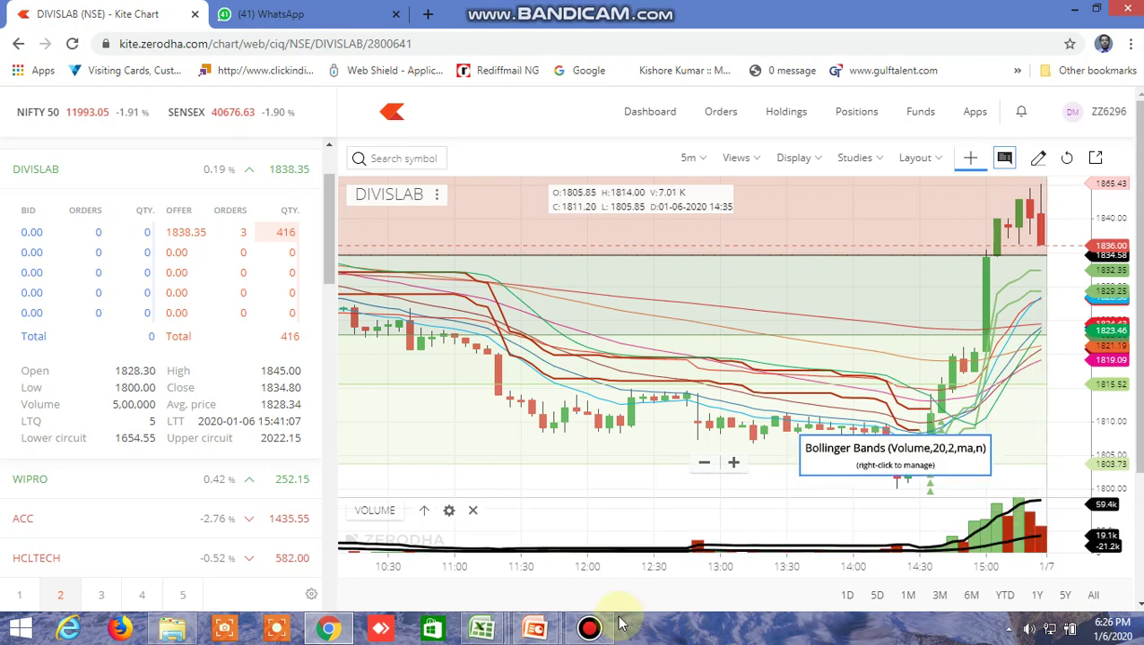
mouse_move(482, 629)
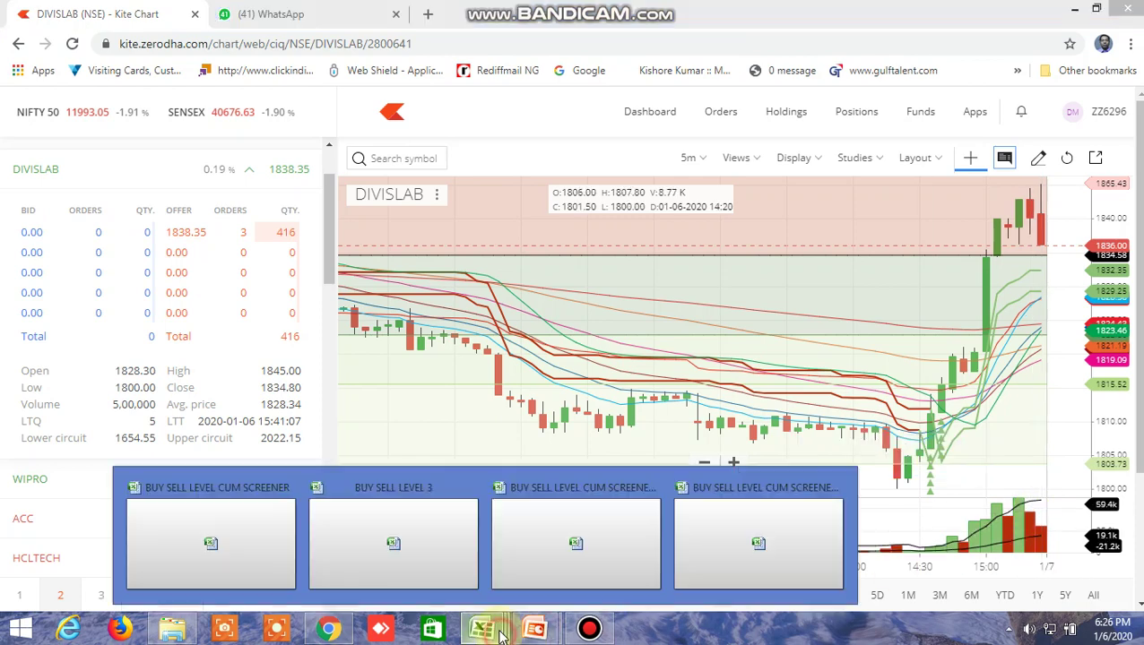
click(603, 534)
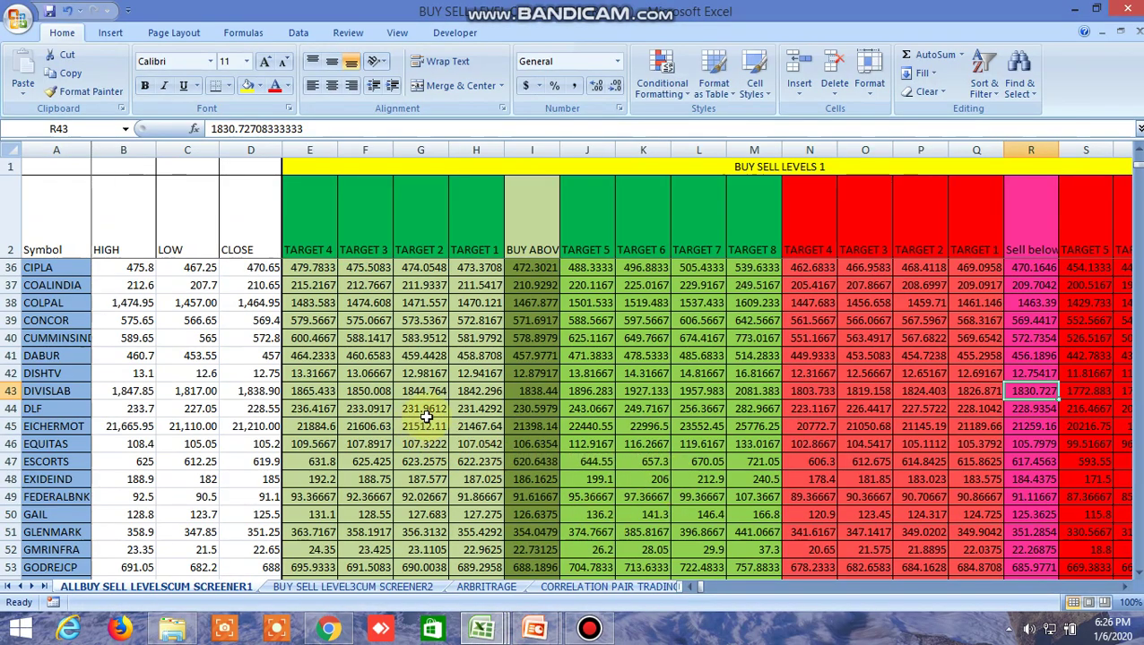
Step: Find TCS in the screener sheet and select its BUY ABOVE level, followed by its Sell below level
scroll(540, 442, down, 7)
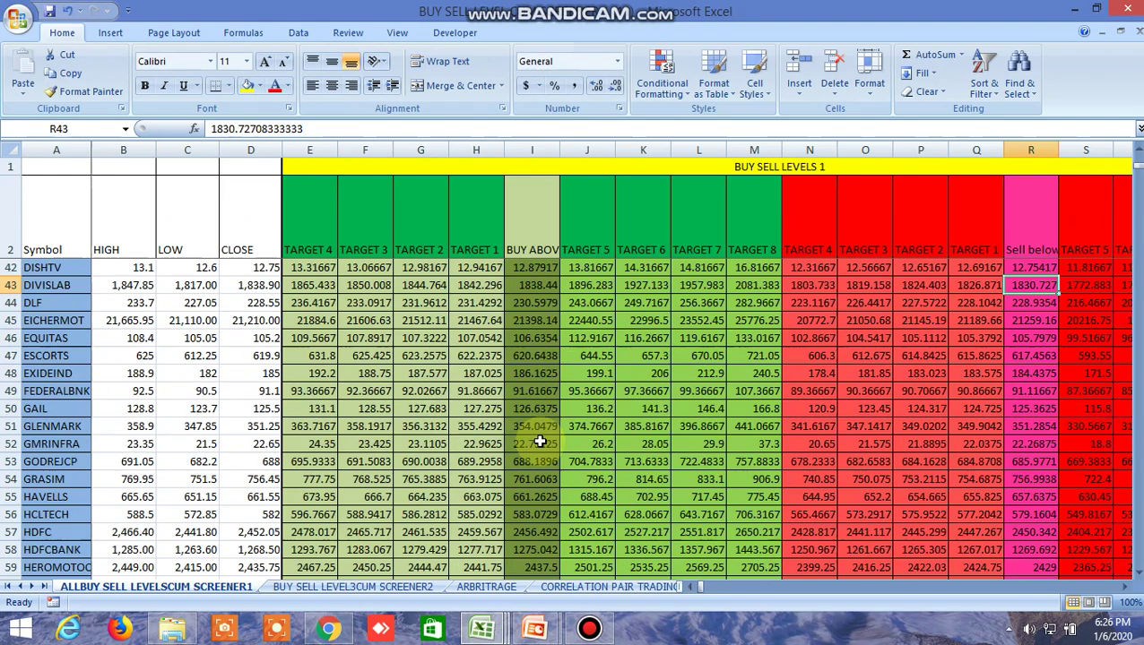
scroll(539, 442, down, 2)
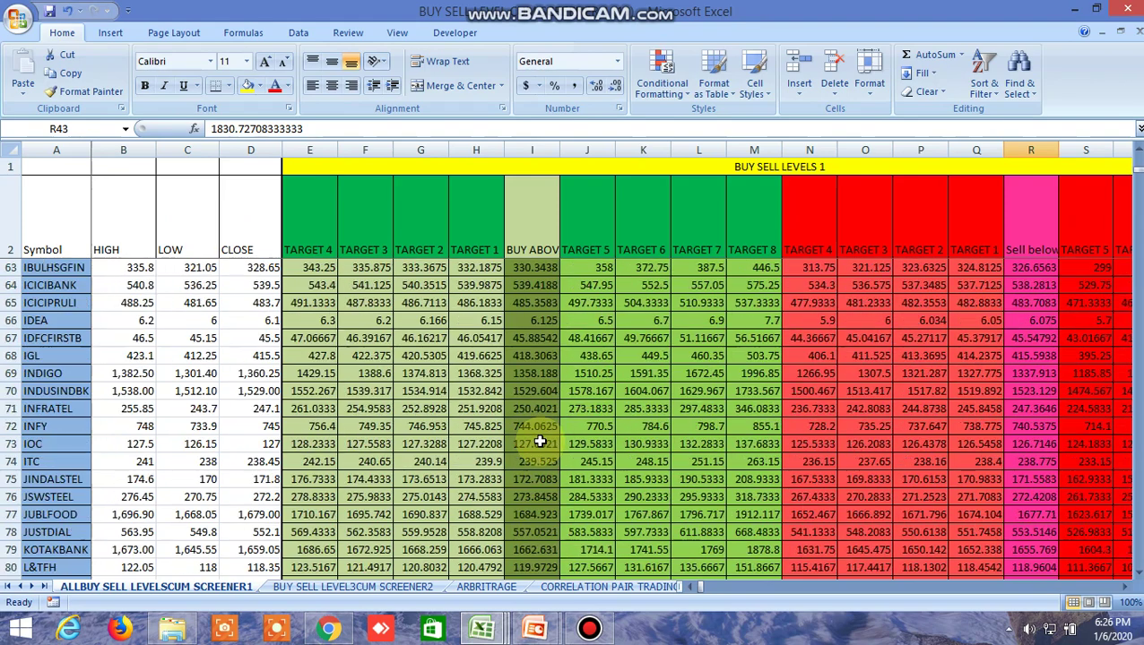
scroll(536, 442, down, 3)
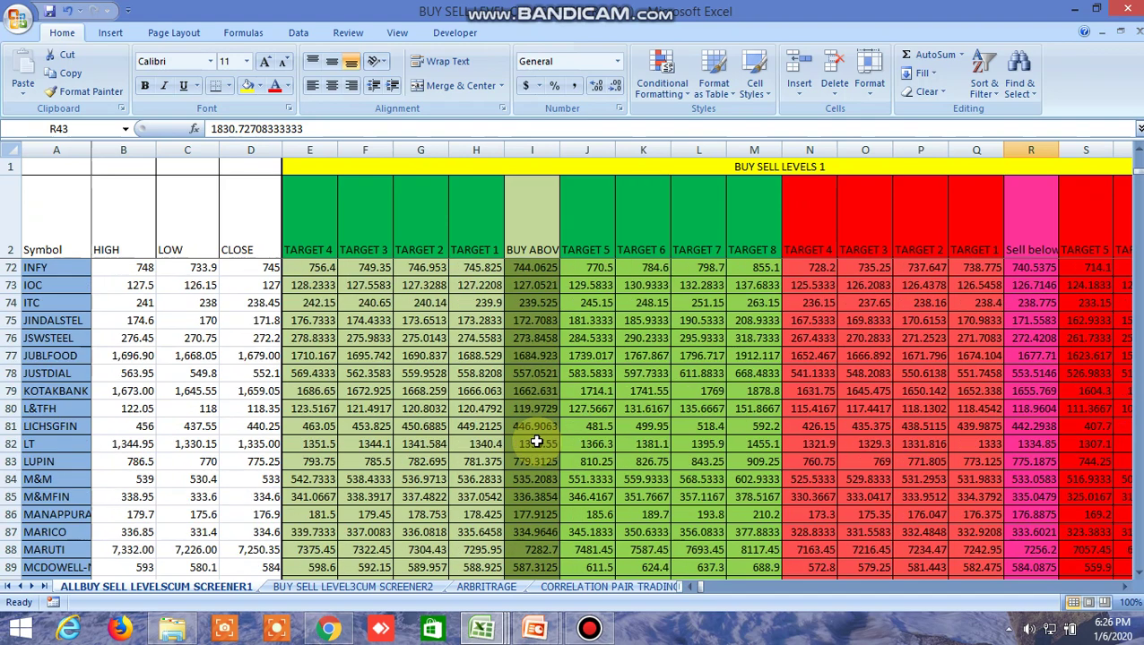
scroll(536, 442, down, 1)
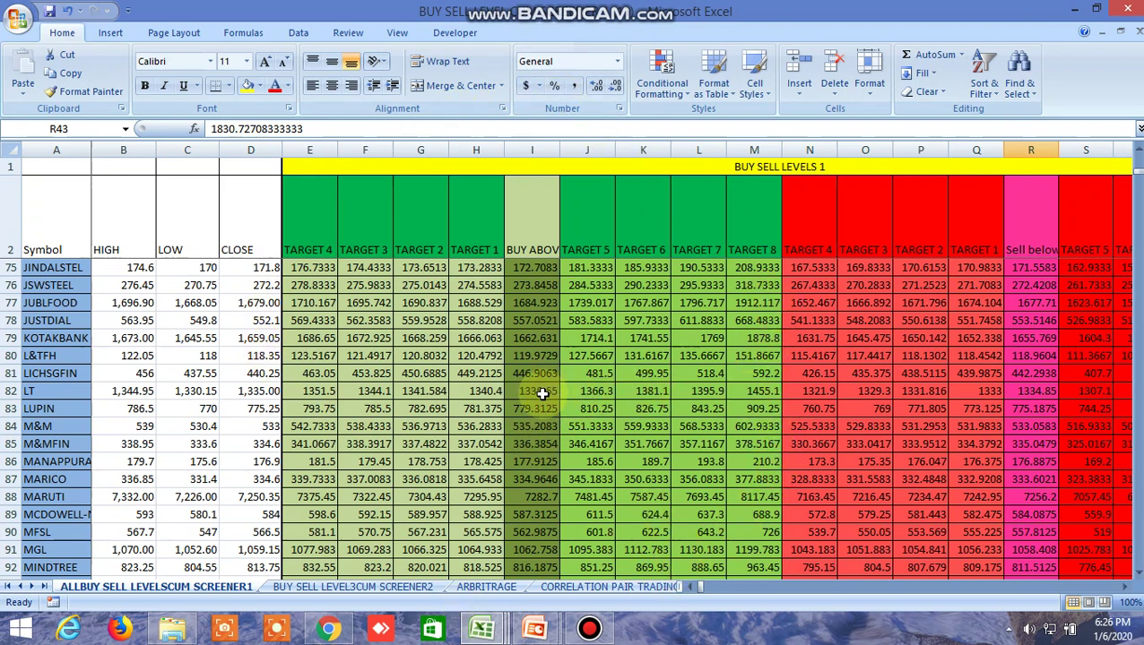
scroll(543, 394, down, 4)
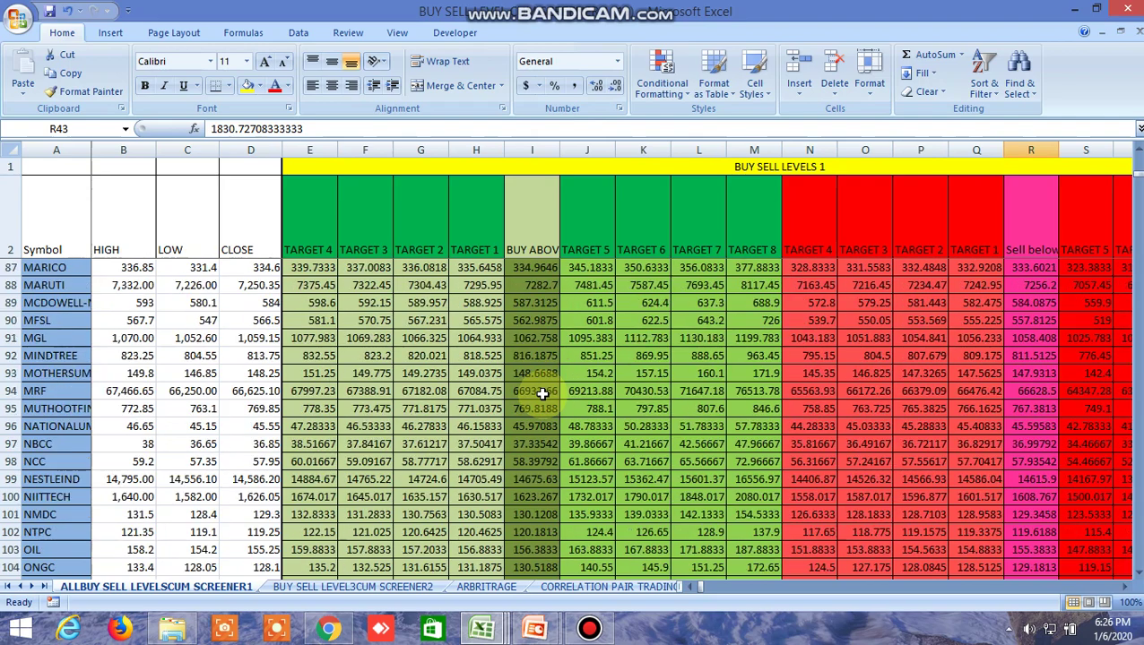
scroll(542, 393, down, 2)
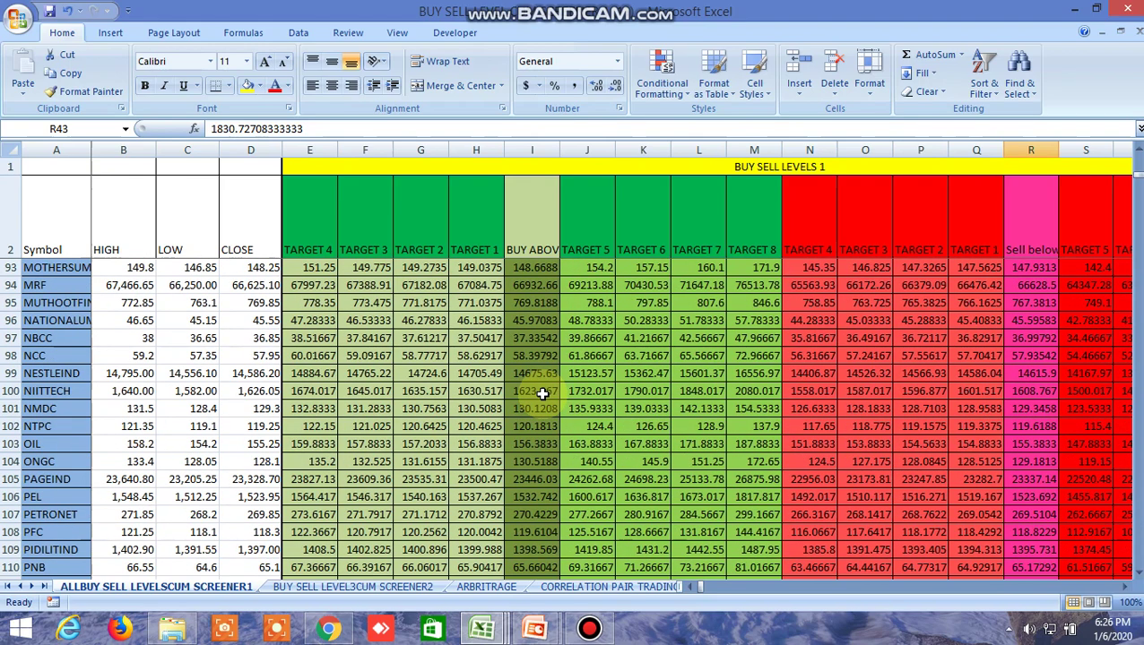
scroll(542, 394, down, 1)
scroll(542, 393, down, 6)
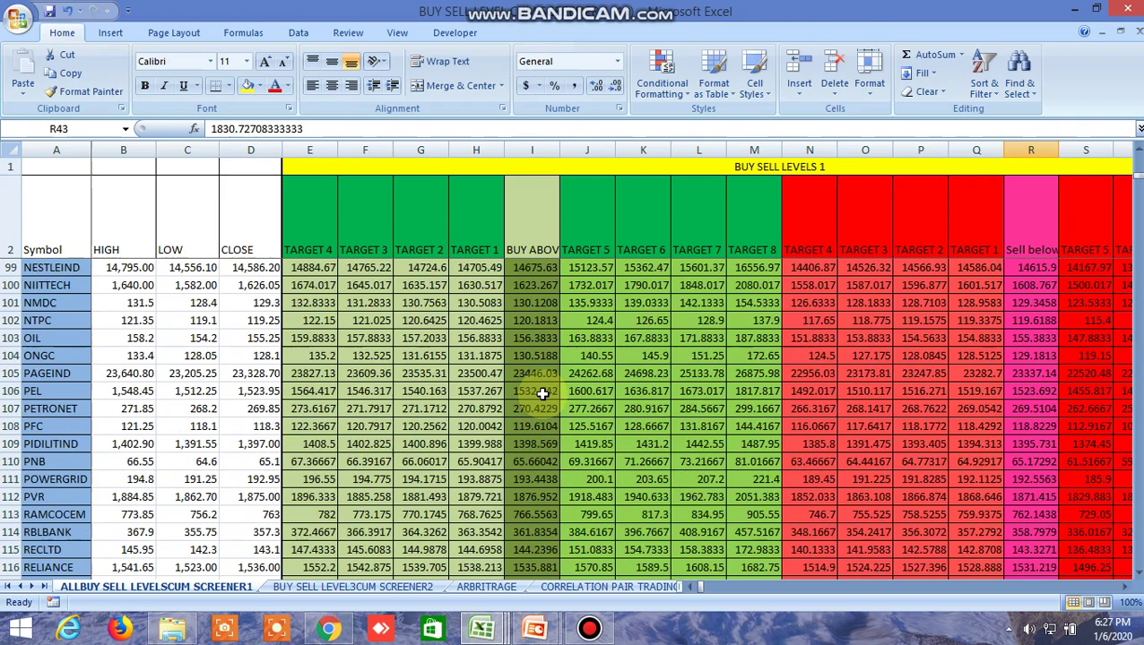
scroll(542, 395, down, 3)
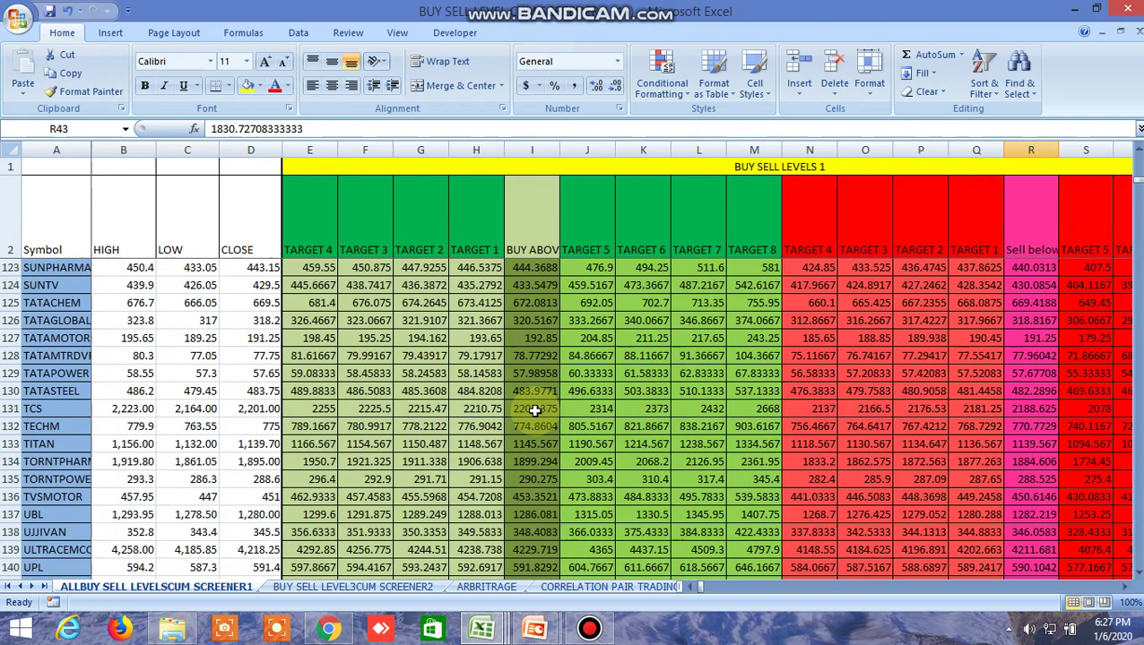
click(534, 410)
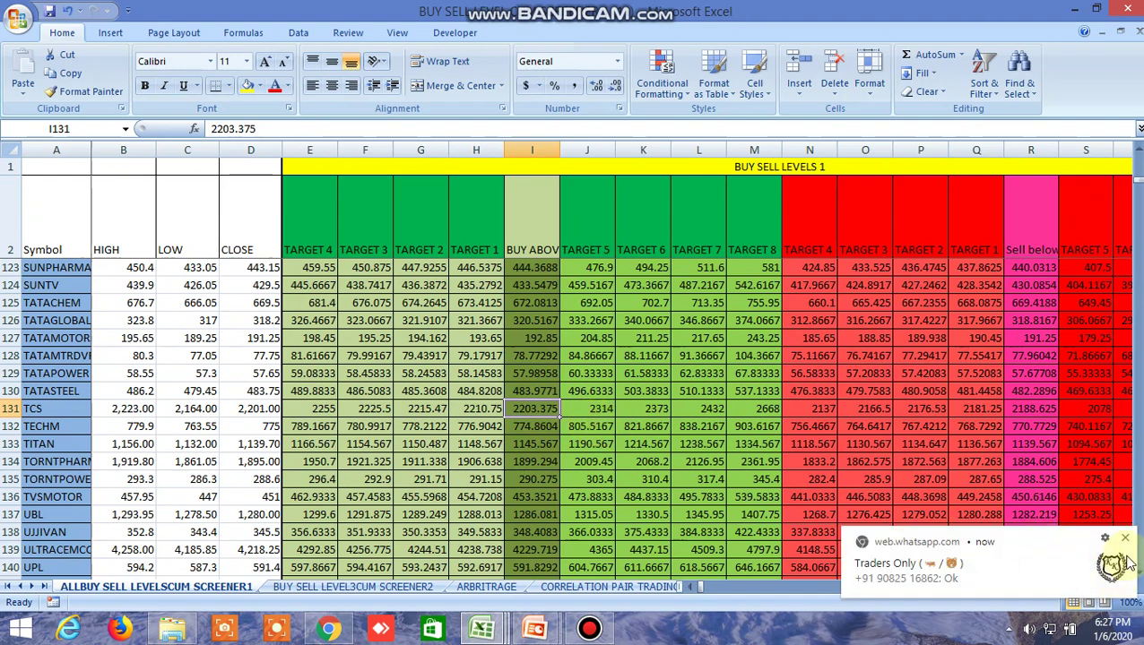
click(1126, 539)
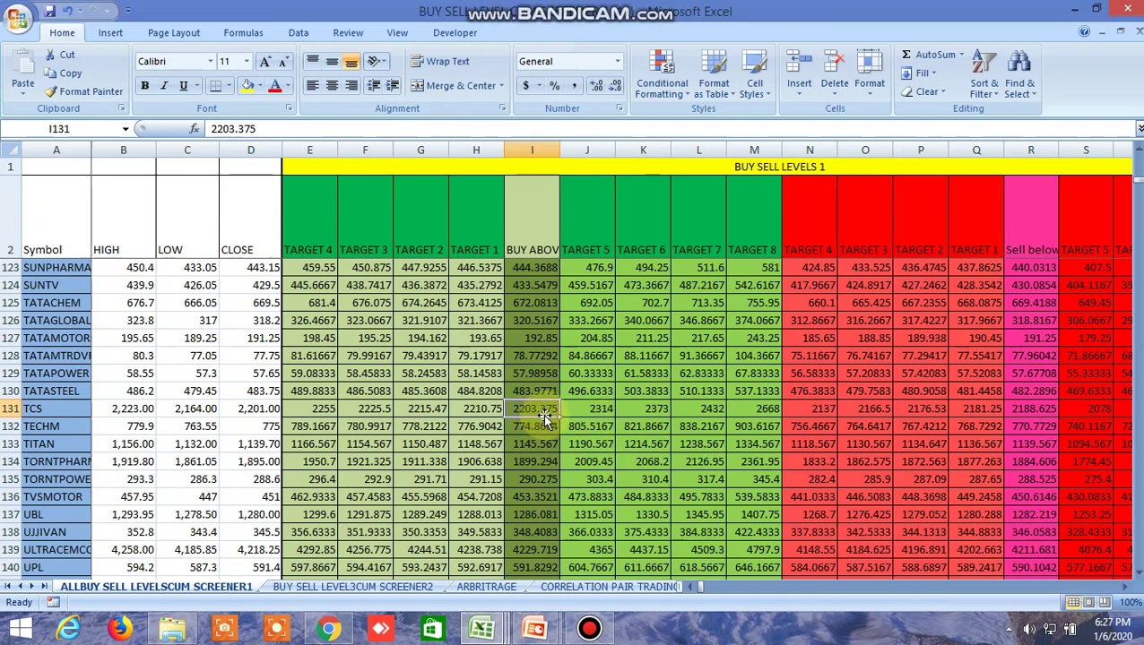
click(1037, 410)
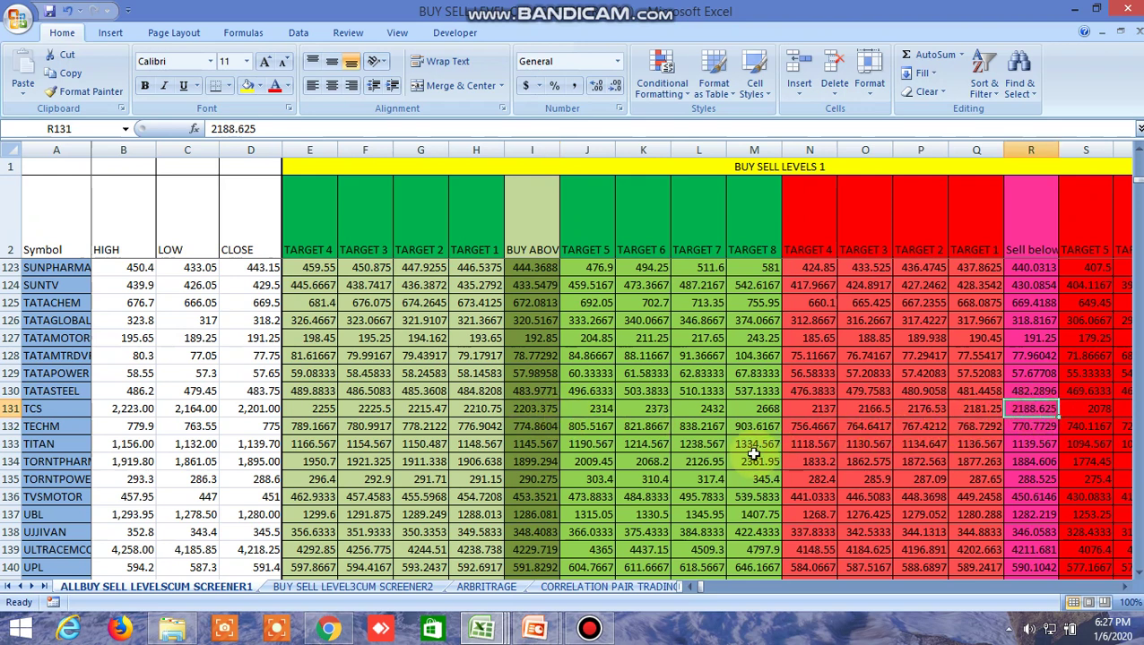
Step: Switch to Kite in Chrome and open the TCS chart from watchlist 5 at the start of the 6 January 2020 session
click(329, 628)
click(182, 595)
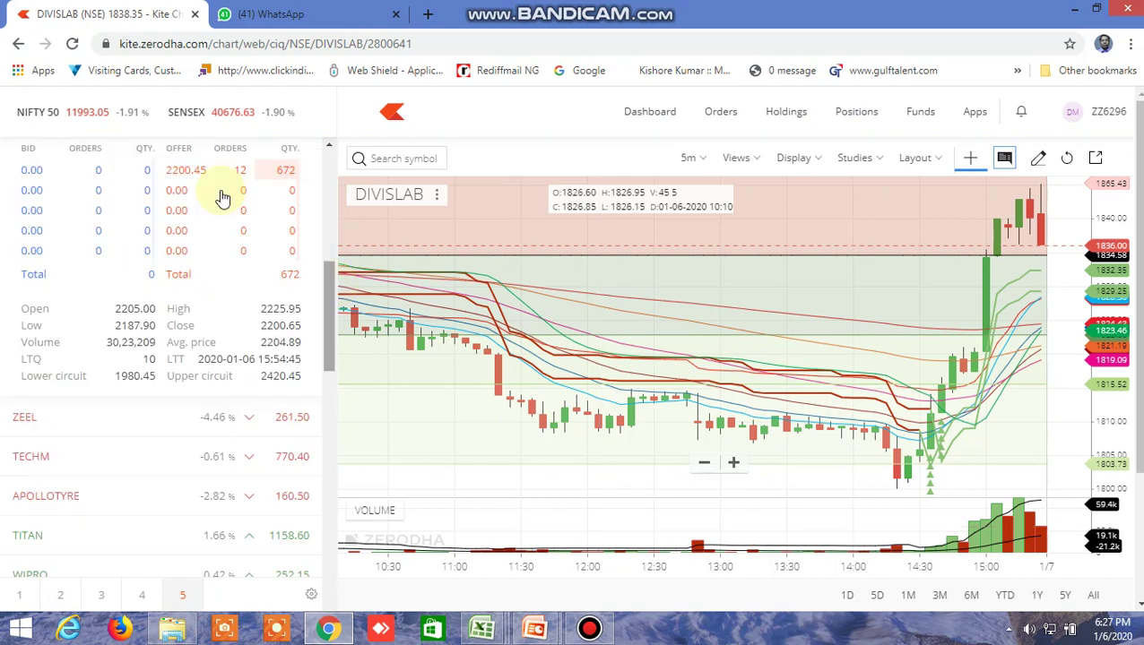
click(562, 361)
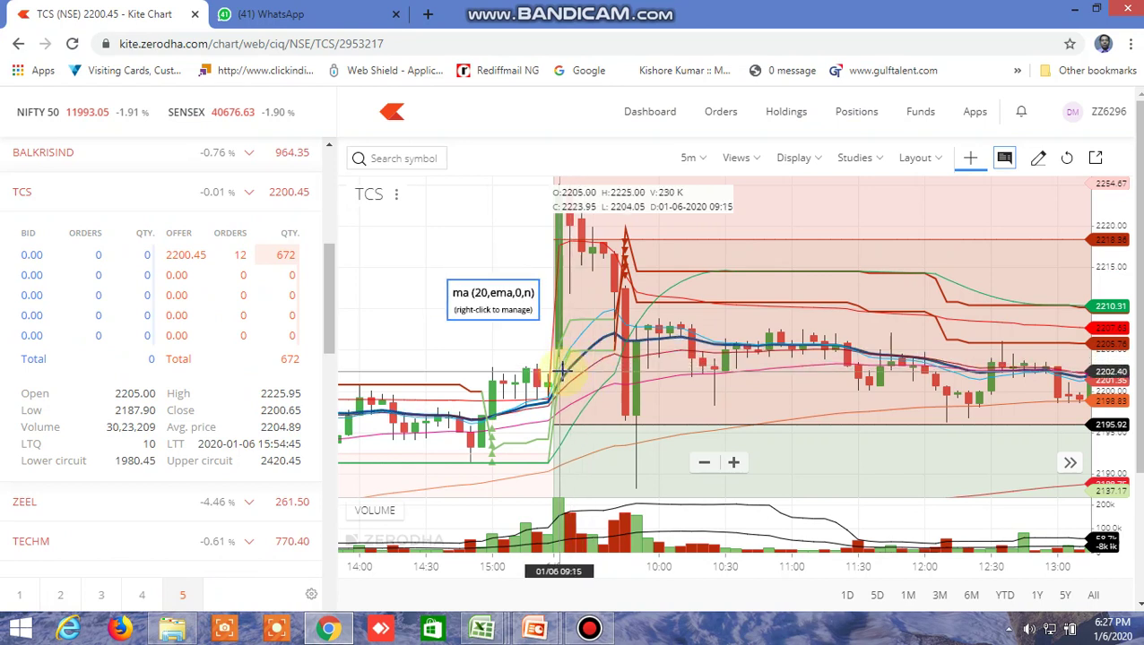
Step: Check the TCS levels in the Excel screener workbook and examine the rest of its 6 January session on the Kite chart in Chrome
mouse_move(502, 633)
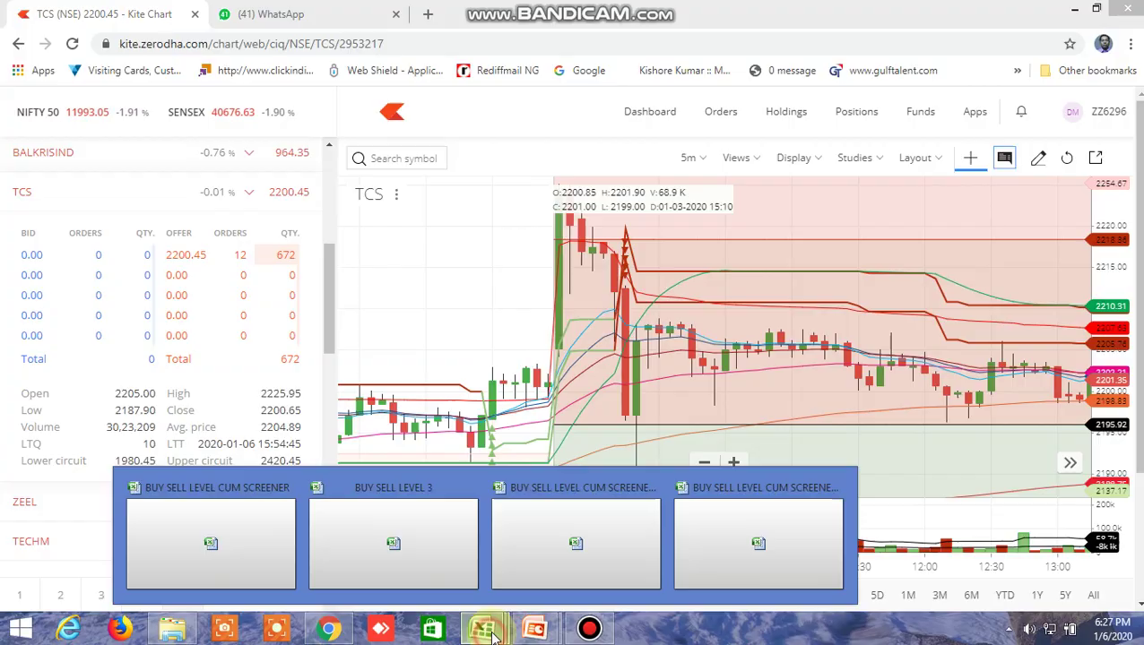
click(627, 539)
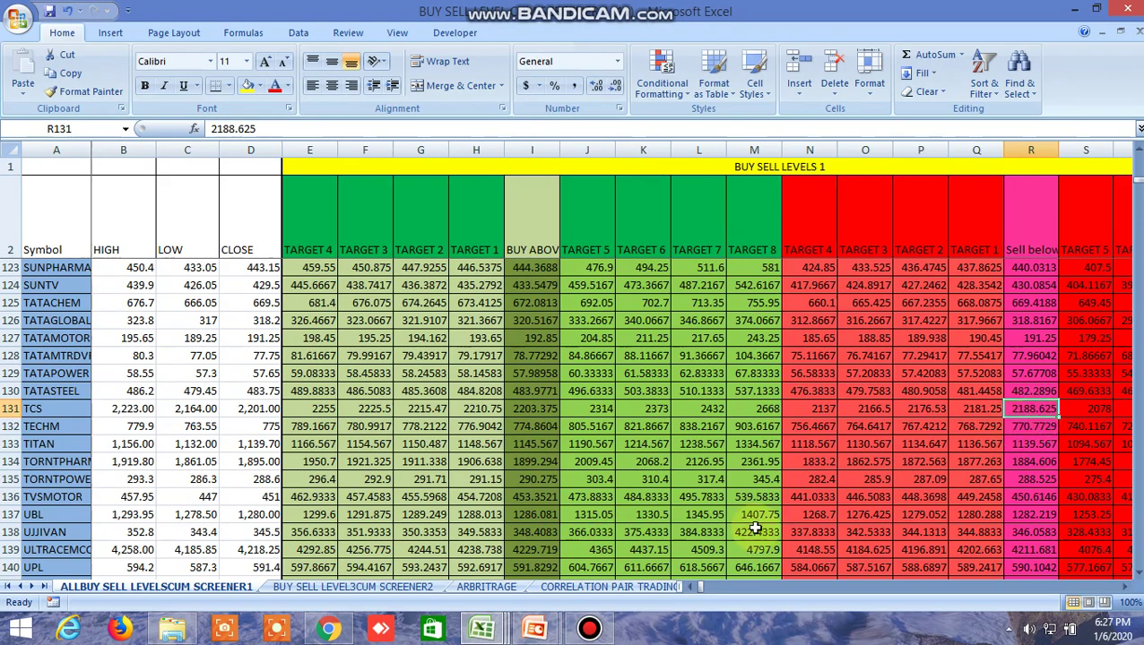
click(328, 630)
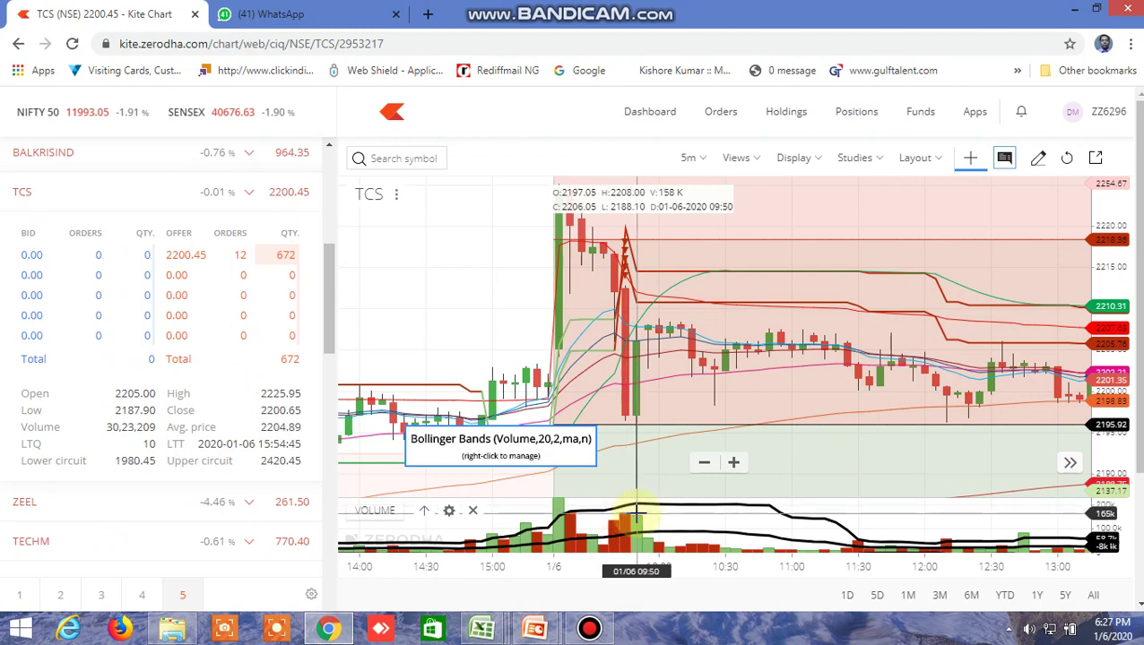
drag(804, 485, 572, 472)
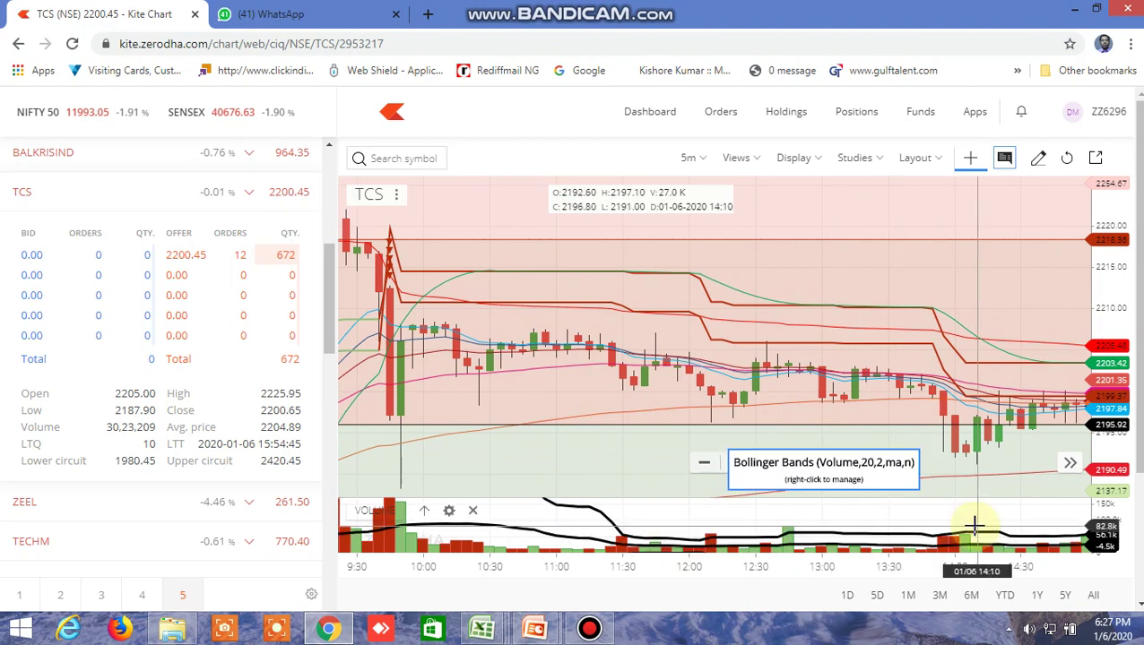
drag(976, 531, 868, 511)
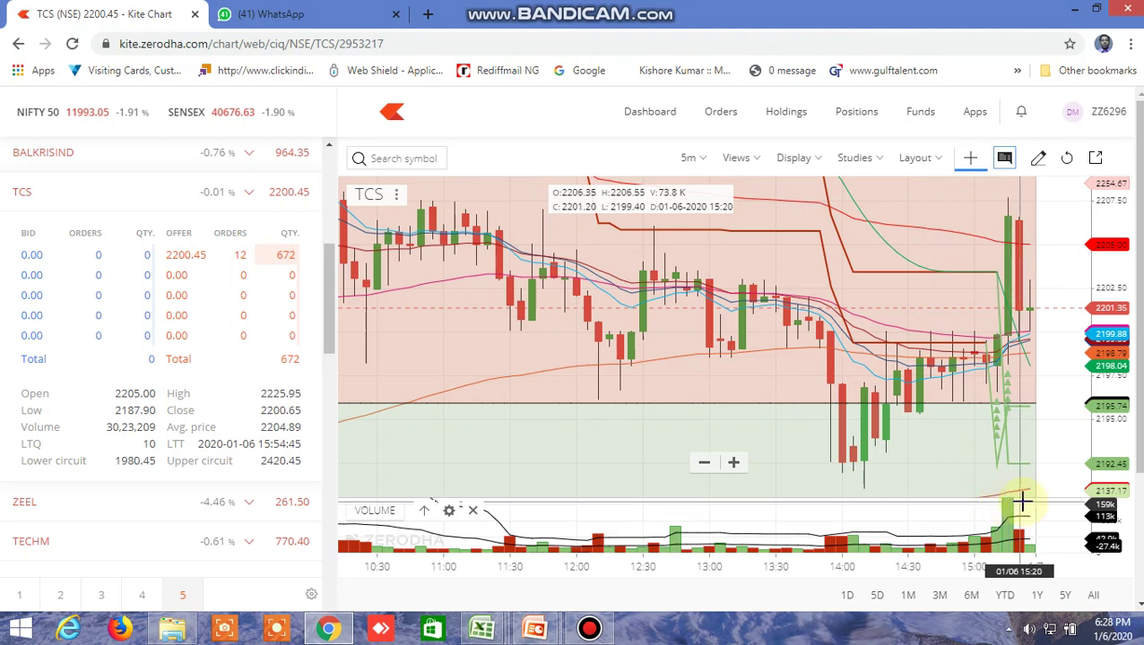
Step: Switch to the screener workbook in Excel and select TCS's BUY ABOVE level
mouse_move(493, 626)
click(541, 603)
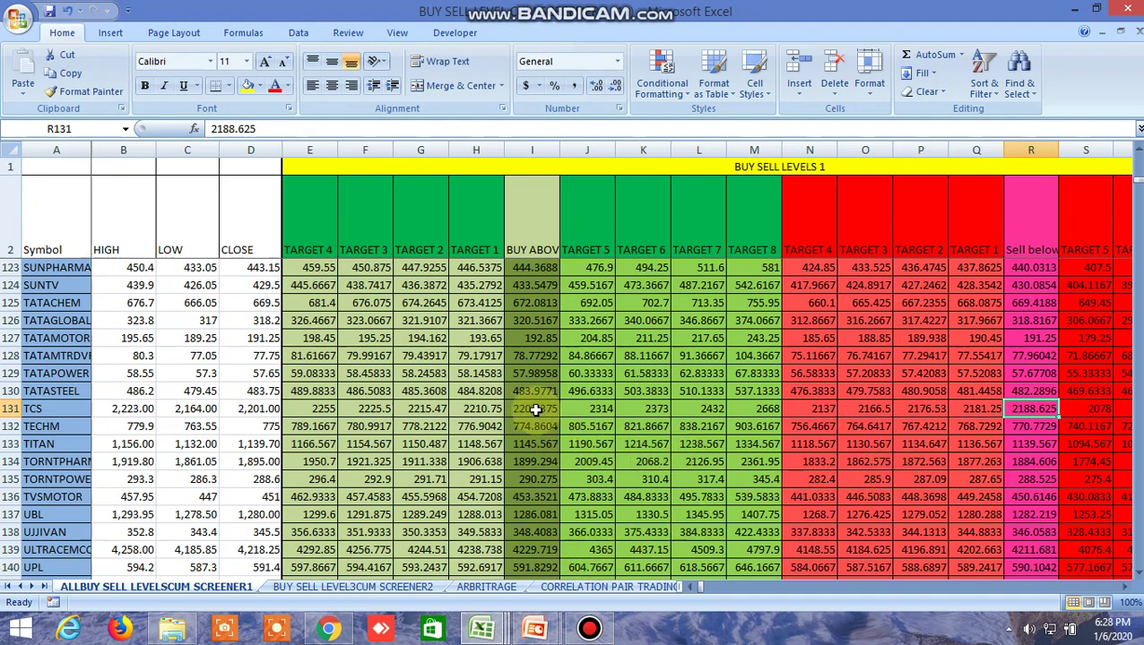
click(535, 410)
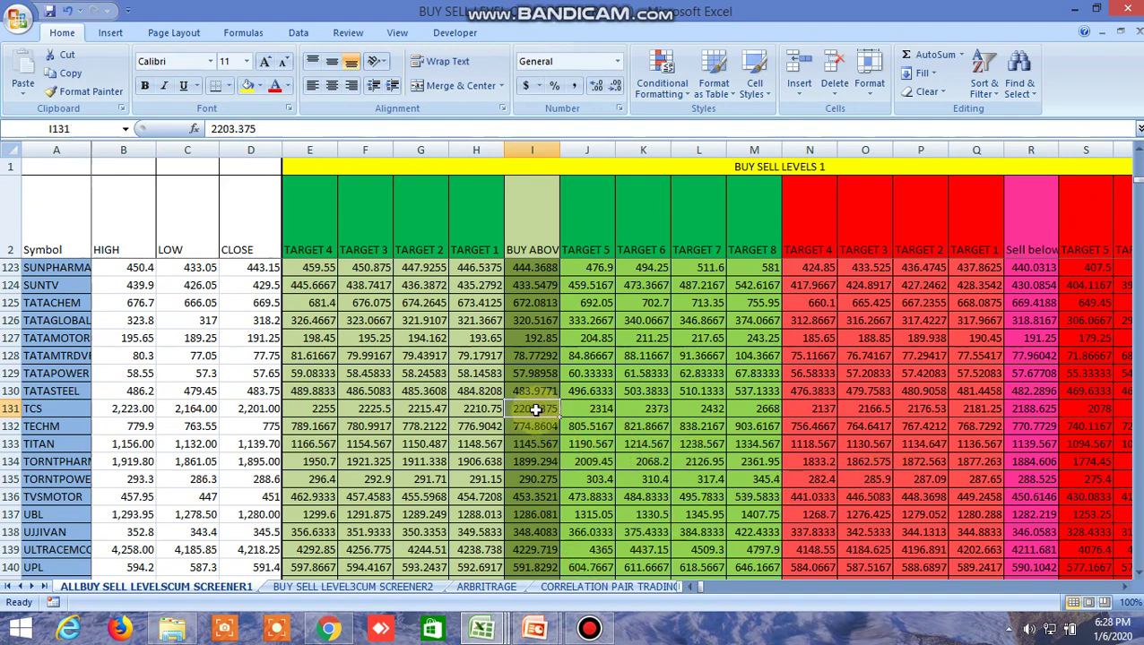
Step: Compare the TCS price movement on the Kite chart in Chrome with the TCS row of the screener workbook in Excel
click(329, 629)
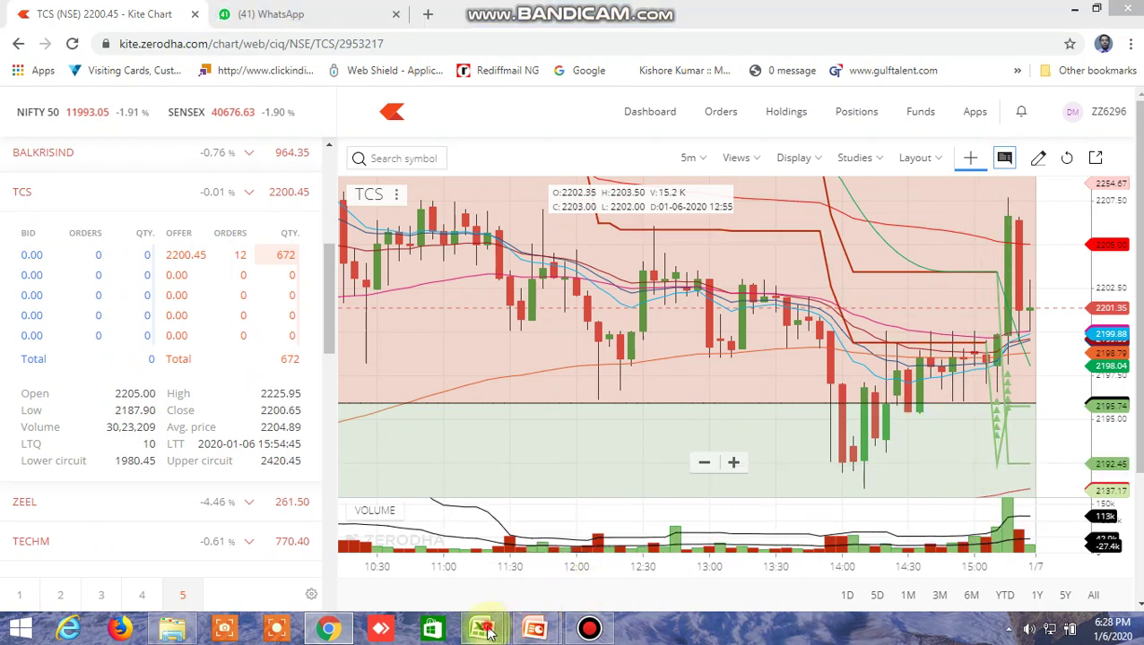
mouse_move(481, 627)
click(602, 540)
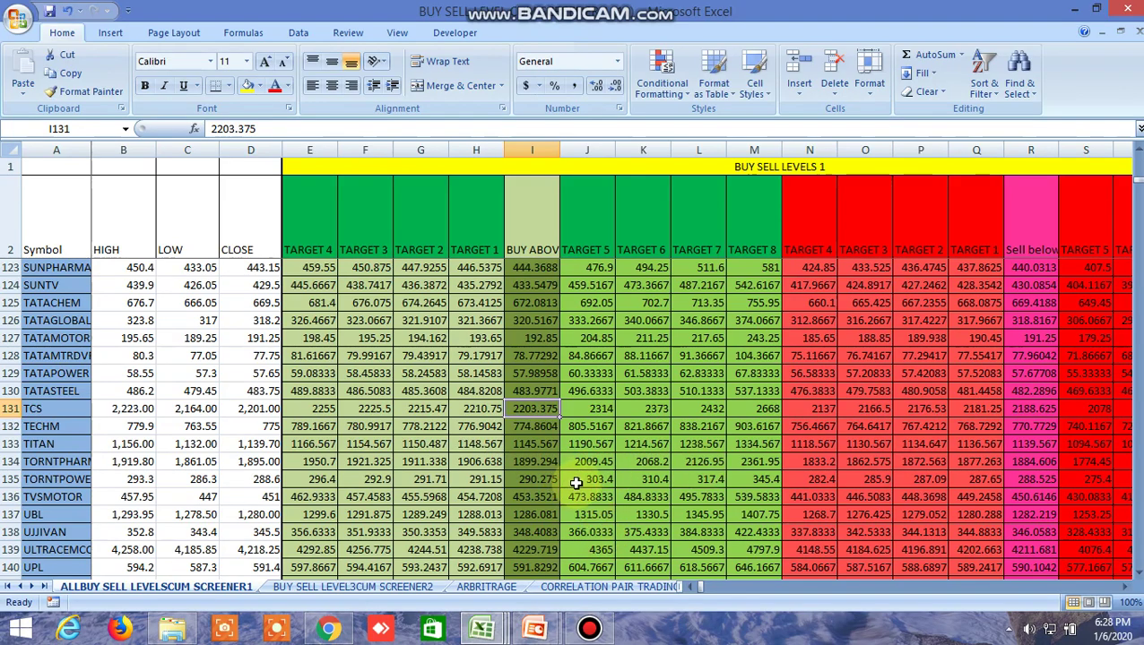
scroll(577, 483, down, 2)
scroll(538, 462, up, 2)
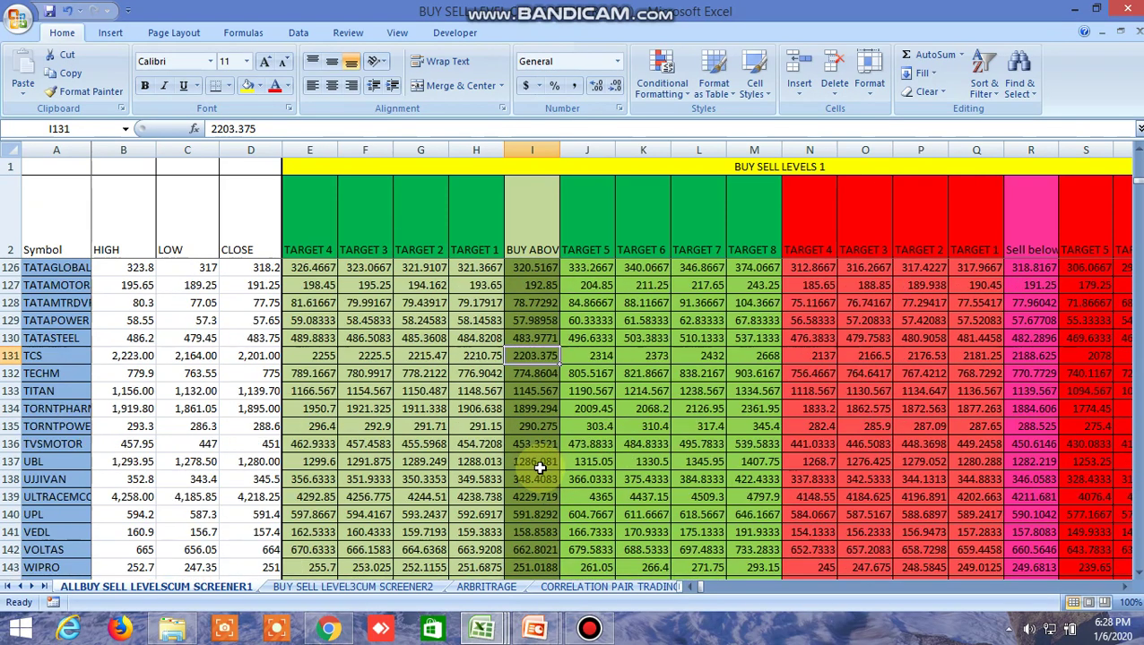
click(328, 629)
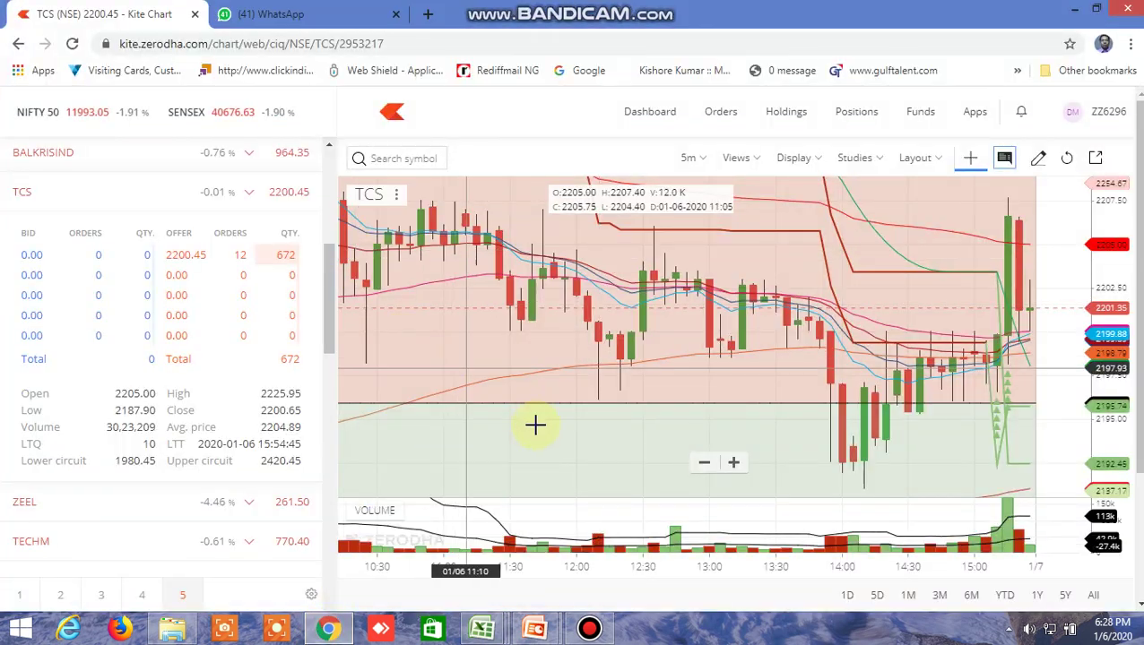
mouse_move(485, 627)
click(495, 538)
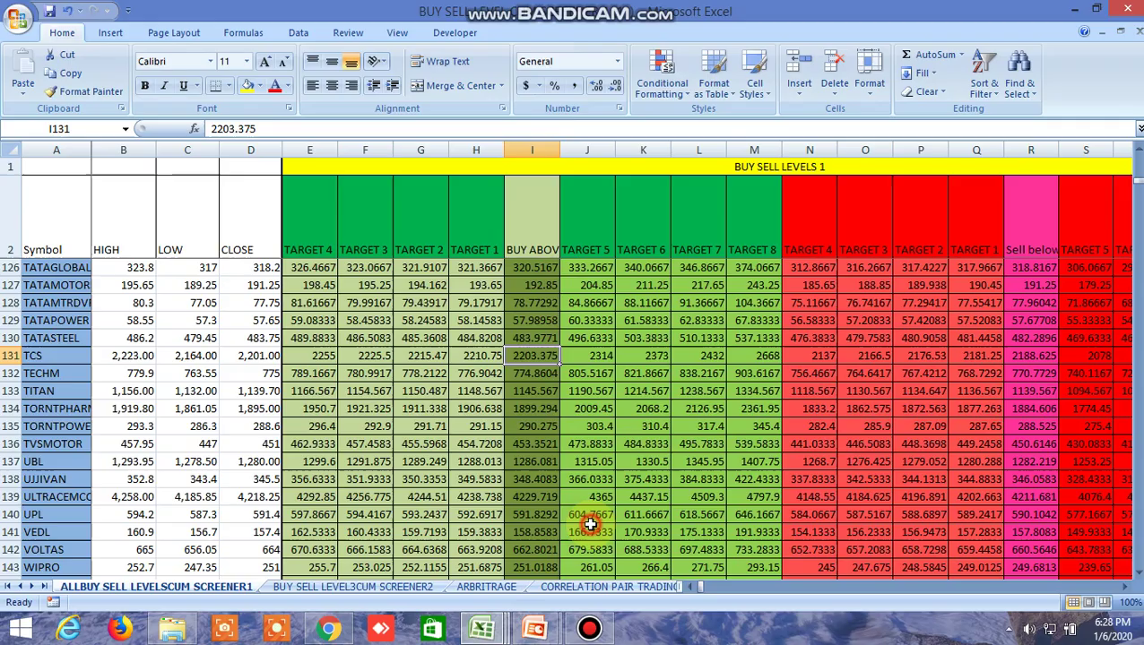
Step: Find HCLTECH in the screener sheet and select its BUY ABOVE level, followed by its Sell below level
scroll(542, 439, up, 4)
scroll(544, 441, down, 1)
scroll(545, 441, down, 3)
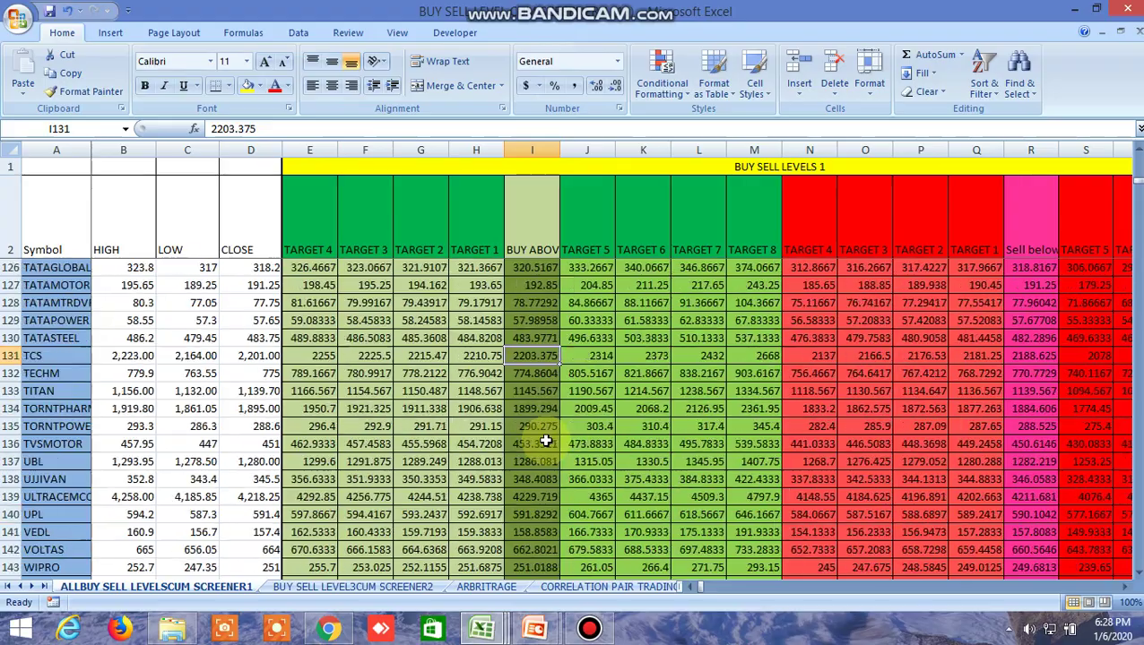
scroll(545, 441, down, 1)
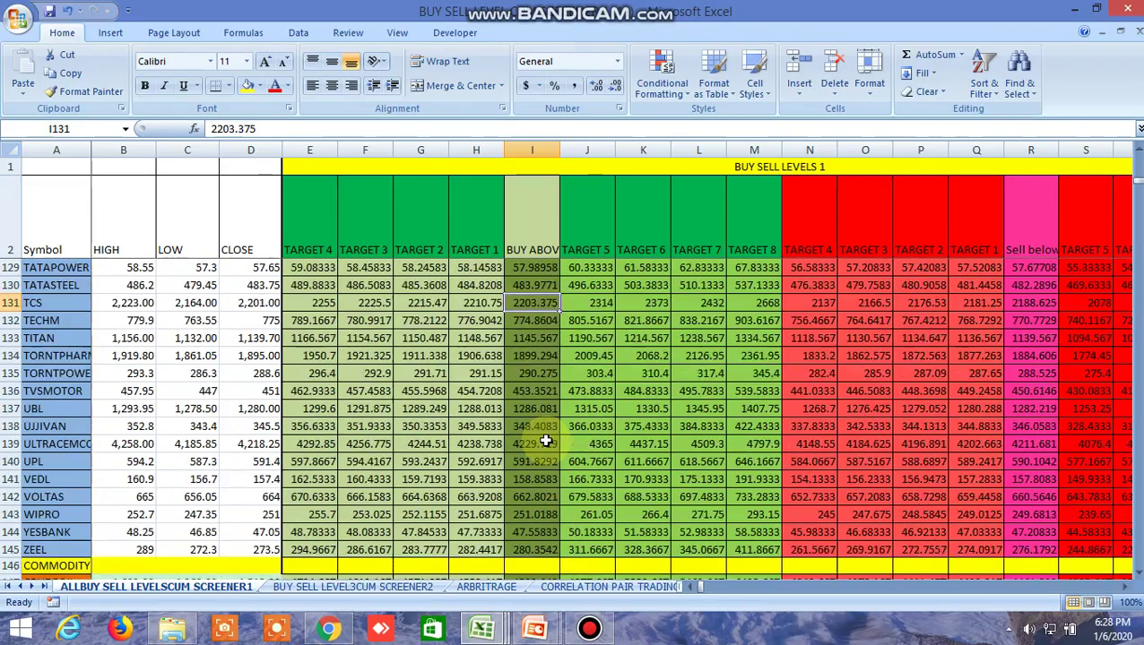
scroll(545, 441, up, 14)
scroll(545, 441, up, 13)
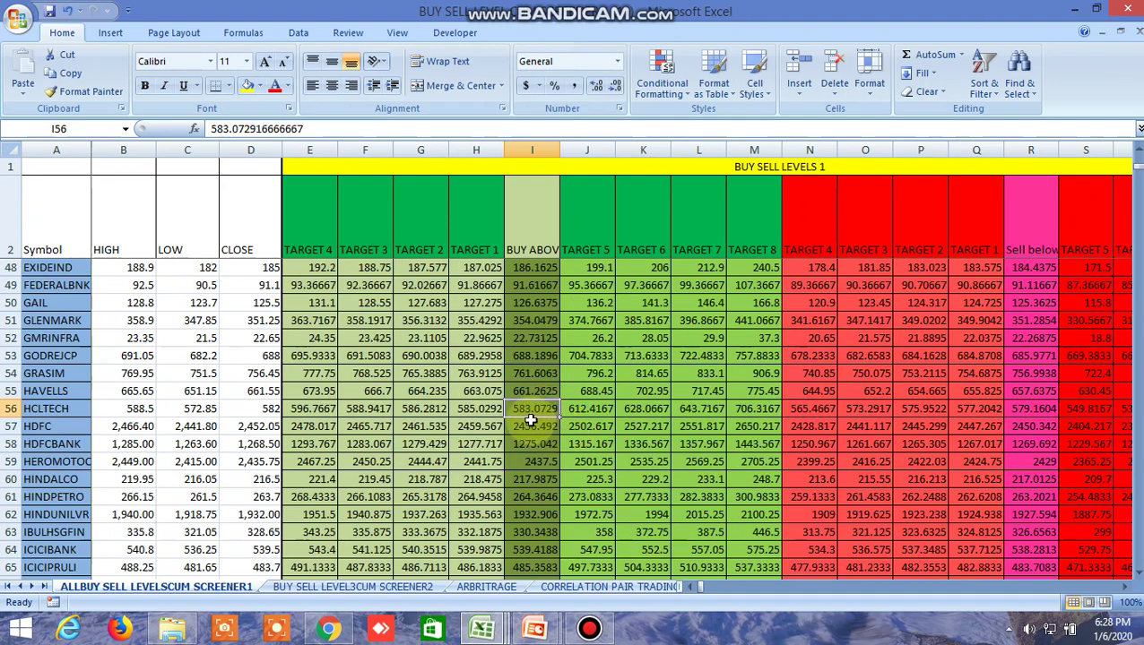
click(1030, 408)
Step: Switch to Kite in Chrome, expand the market depth of HCLTECH in watchlist 1, and return to the screener workbook in Excel
click(333, 630)
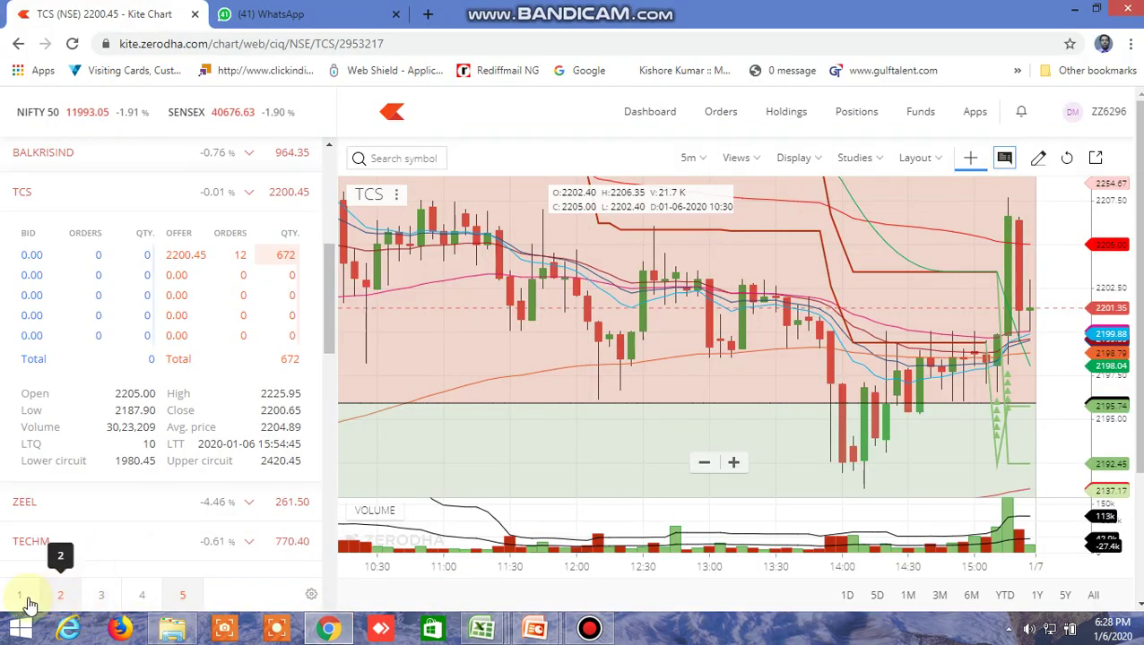
click(27, 601)
scroll(148, 415, down, 3)
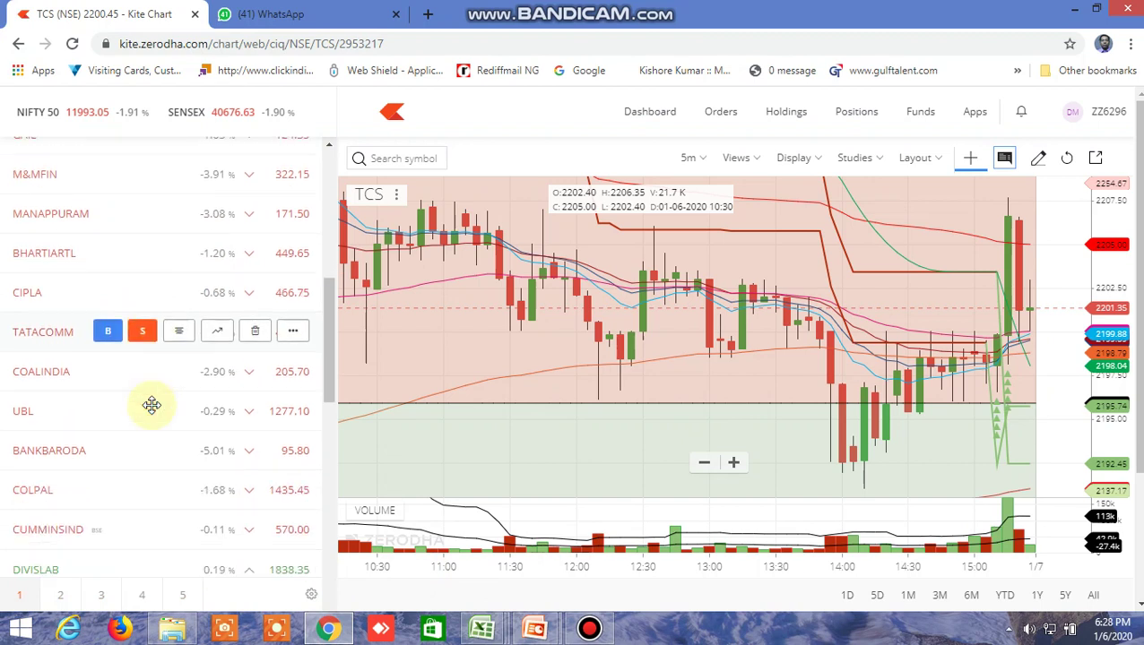
scroll(154, 413, down, 6)
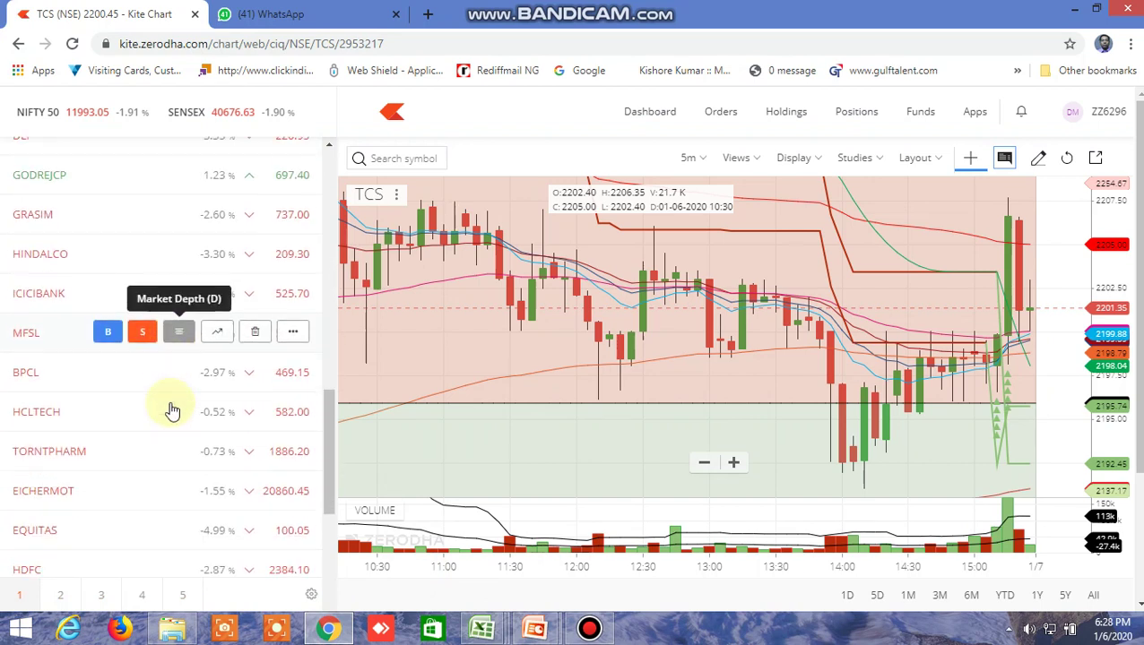
scroll(171, 403, up, 4)
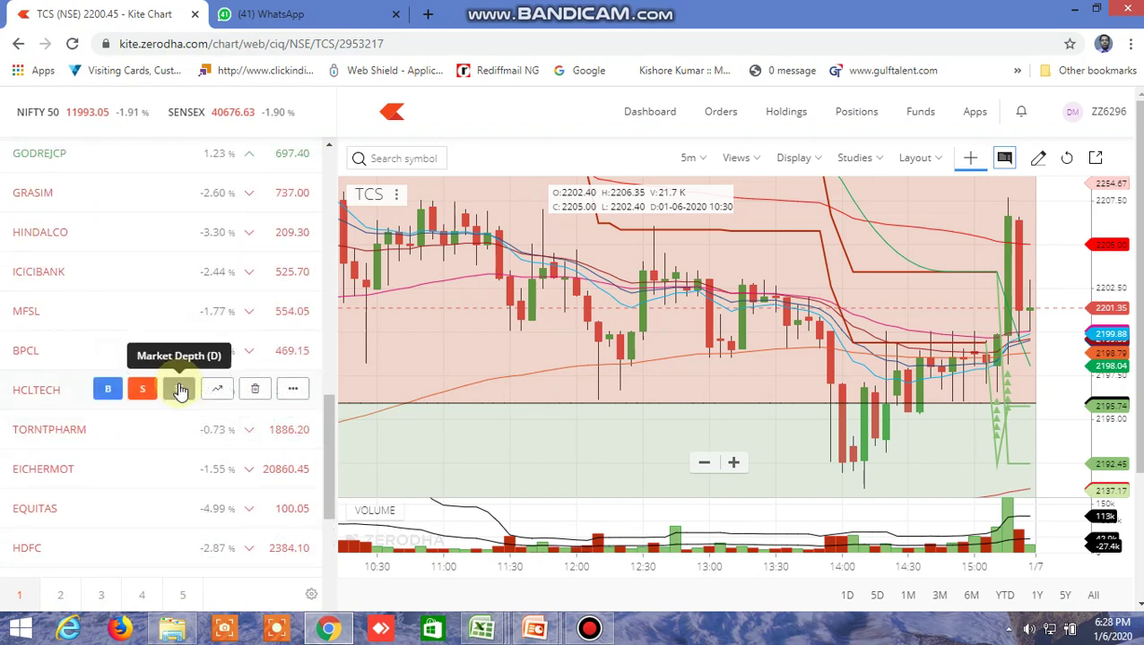
click(179, 390)
scroll(324, 395, down, 2)
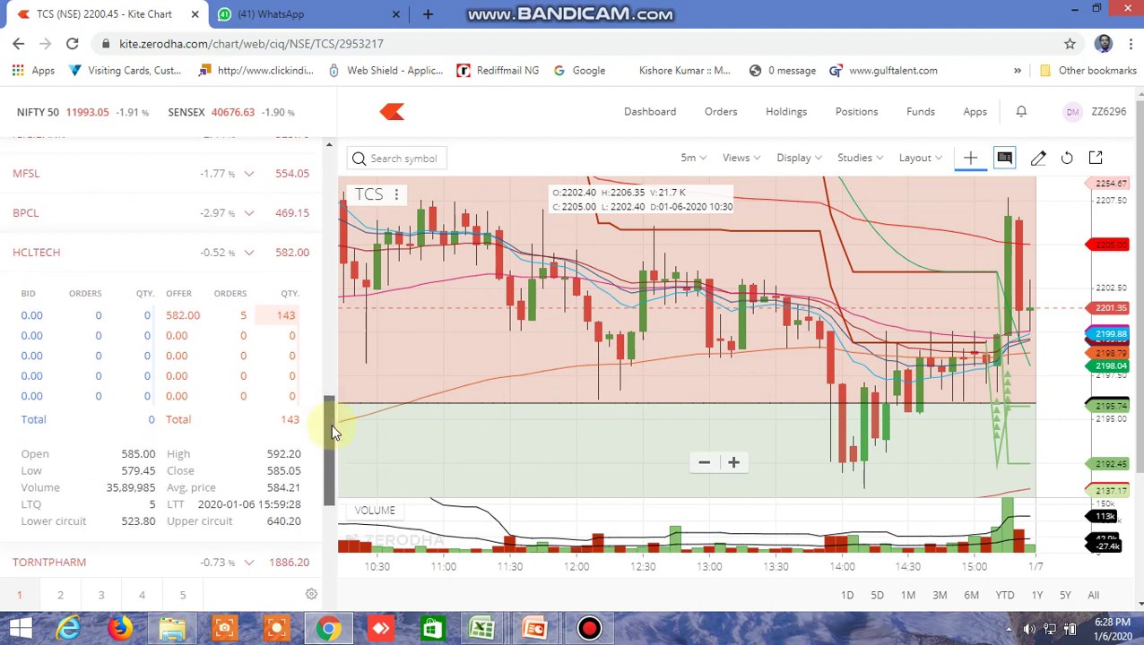
mouse_move(482, 630)
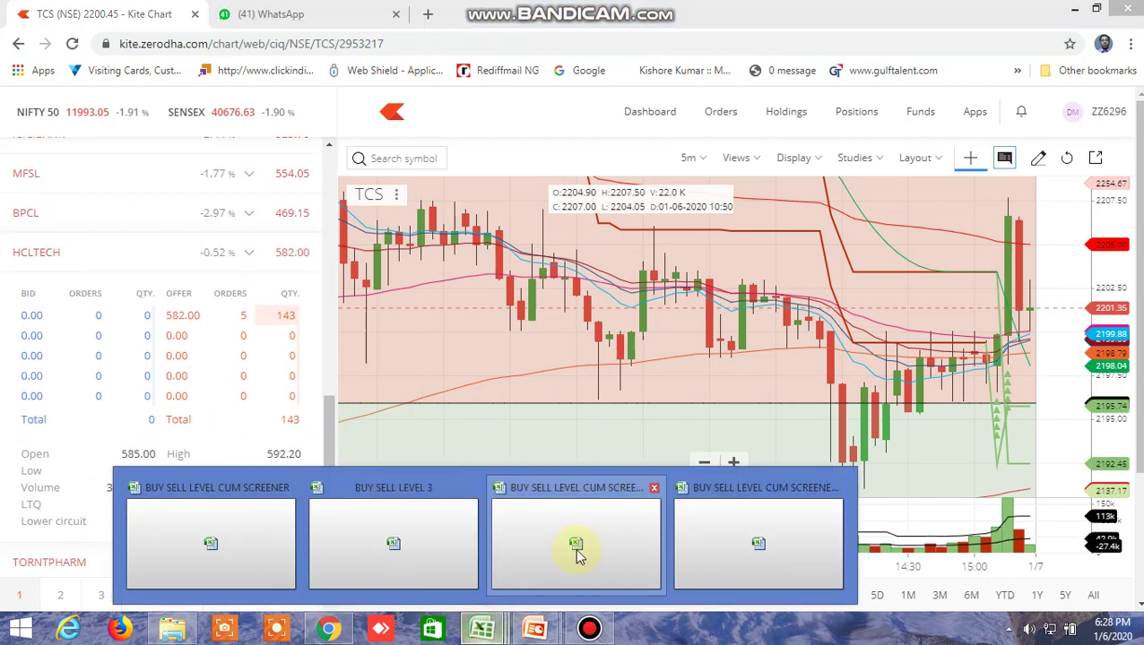
click(583, 547)
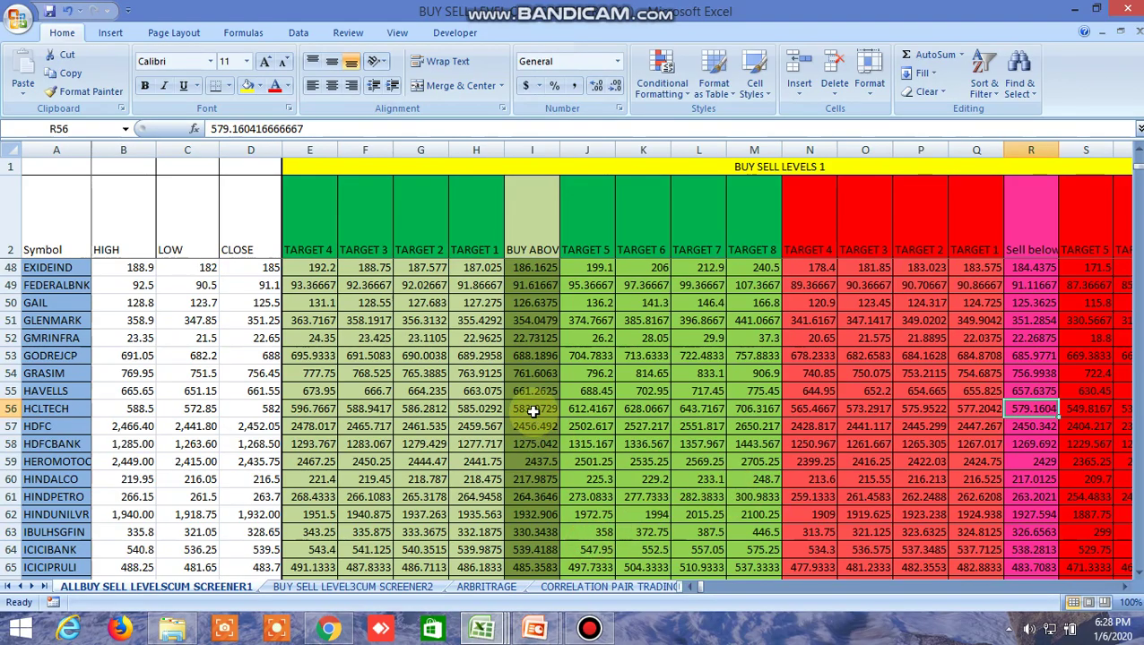
Step: Switch to Kite in Chrome and open the HCLTECH chart at the start of the 6 January session
click(328, 629)
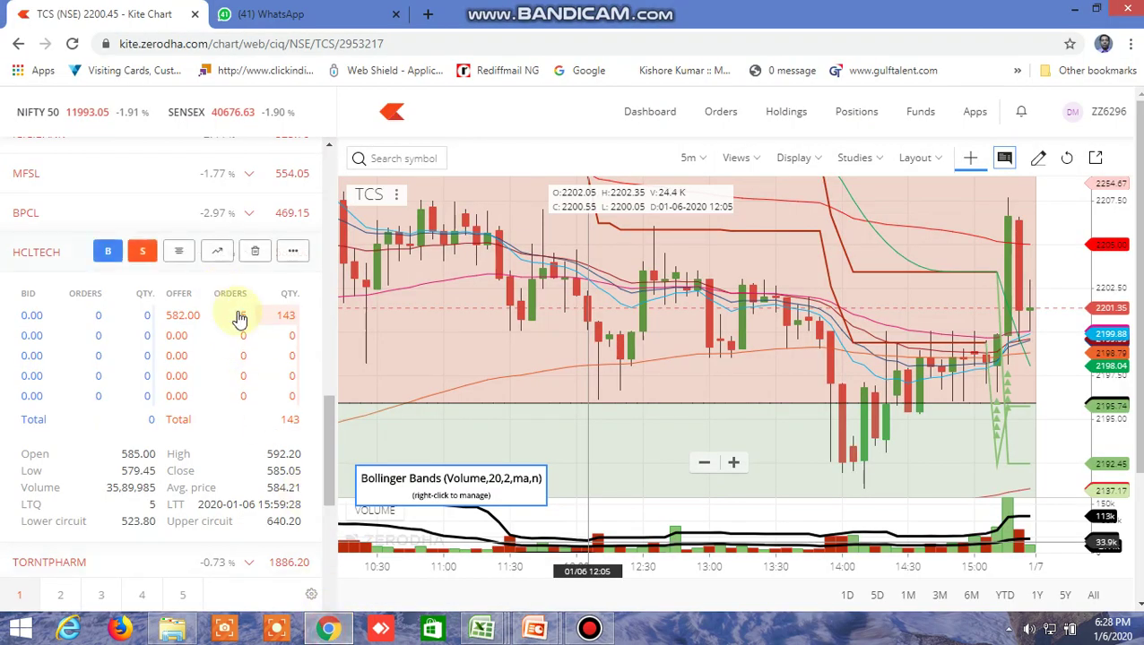
click(218, 256)
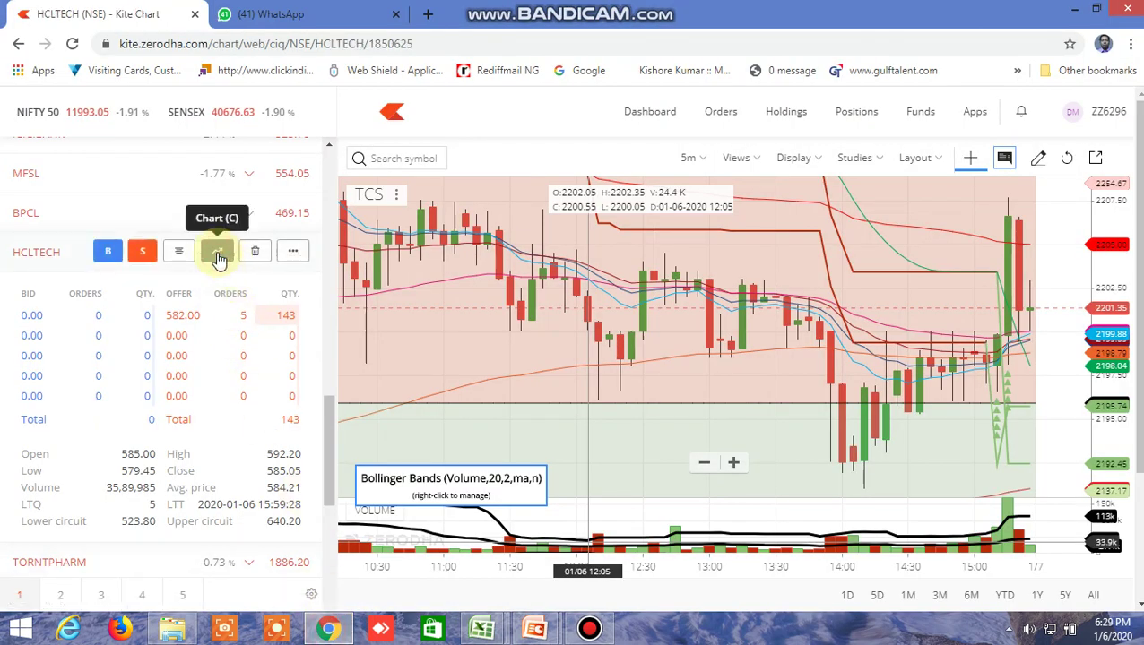
drag(472, 318, 850, 315)
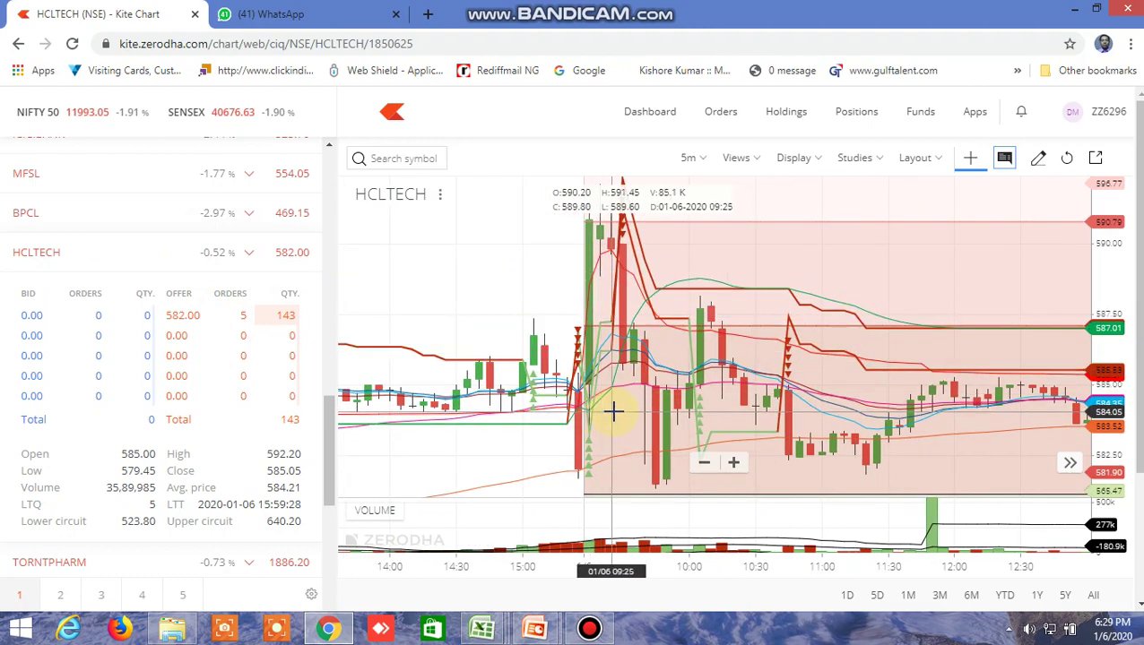
Step: Compare HCLTECH's BUY ABOVE and Sell below levels in the Excel screener workbook with the morning candles on its Kite chart in Chrome
mouse_move(482, 627)
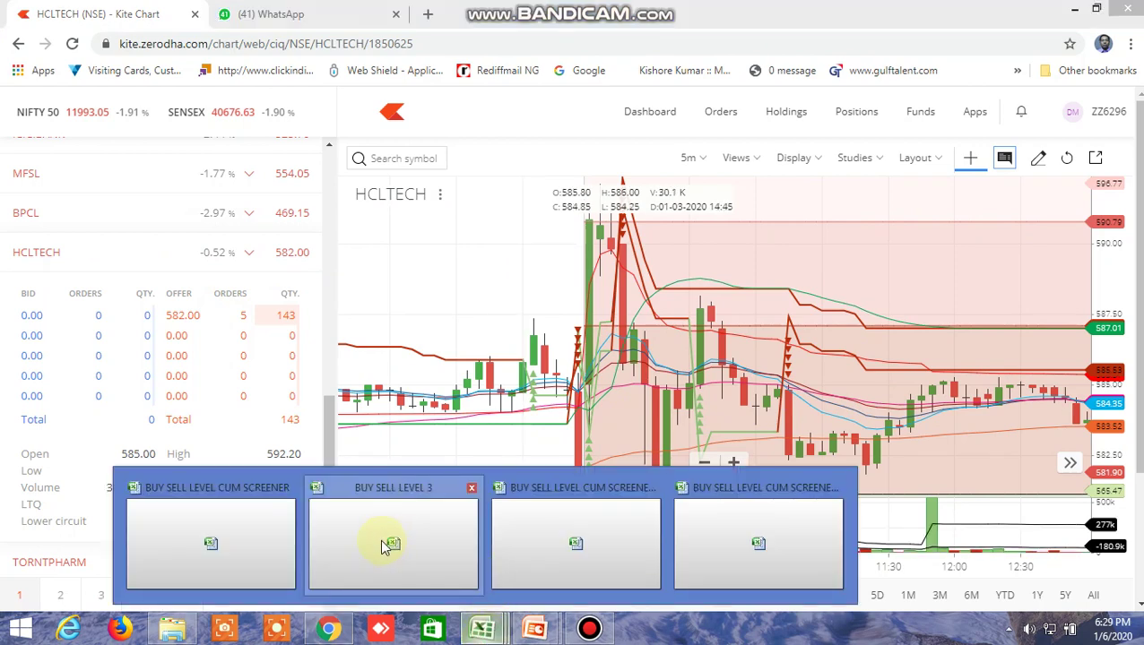
click(502, 540)
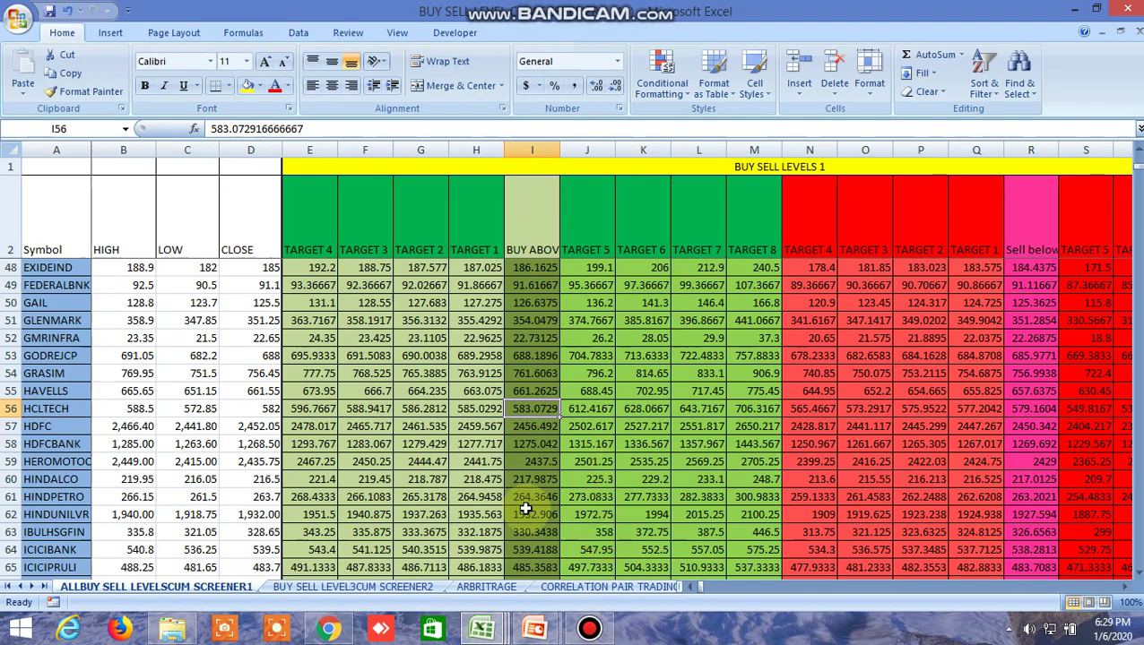
click(349, 632)
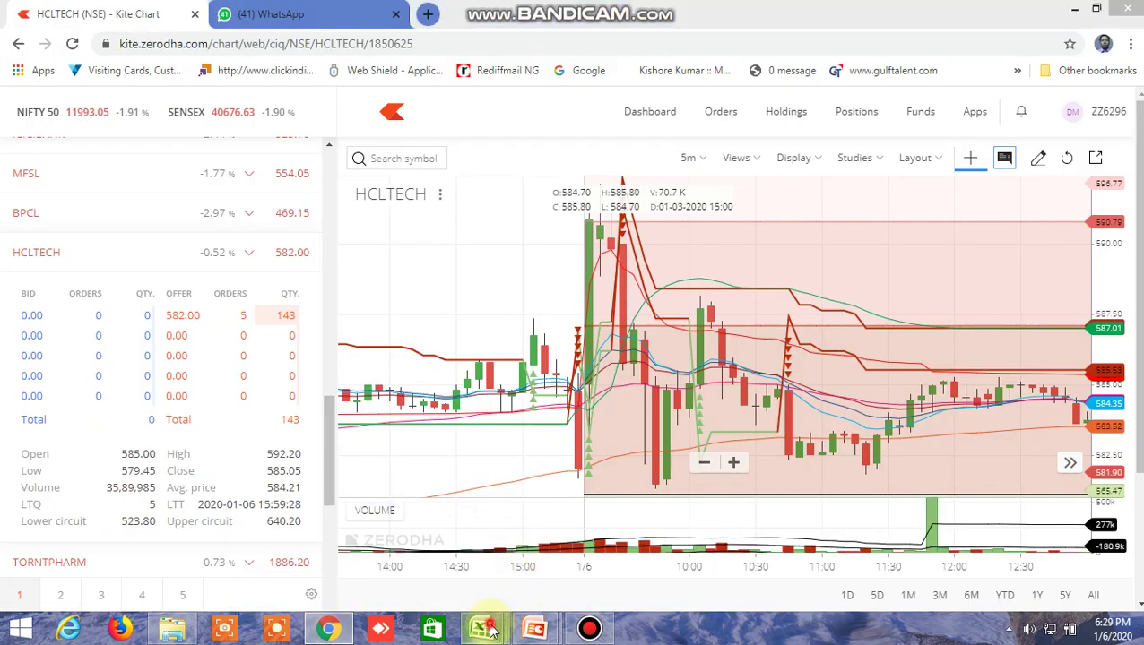
mouse_move(484, 627)
click(606, 520)
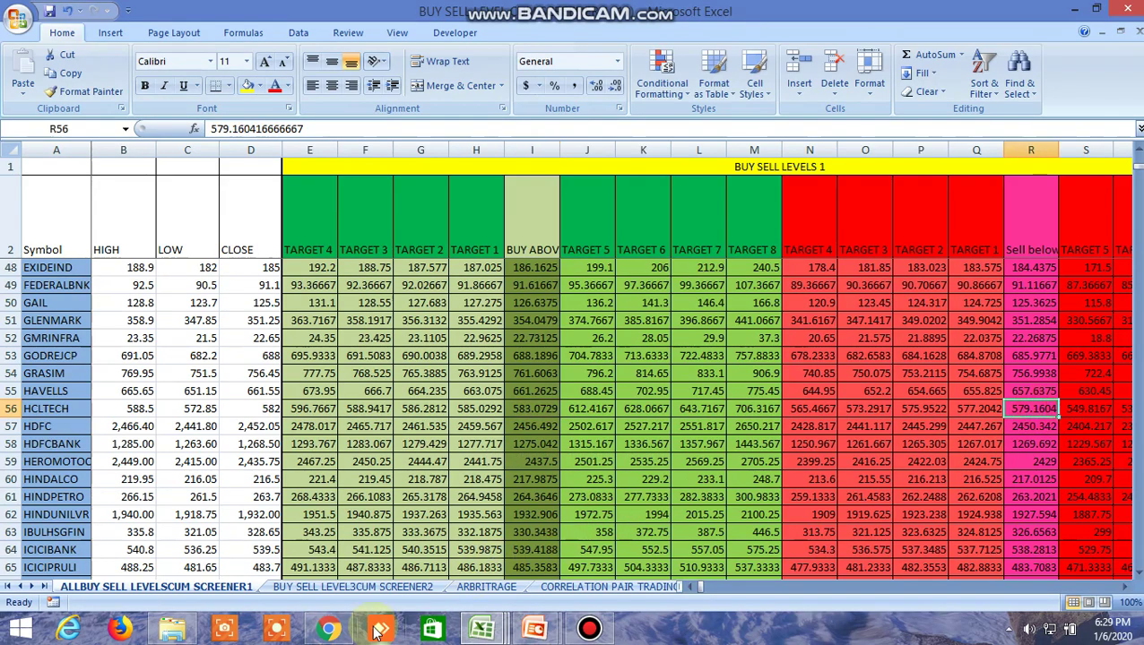
click(329, 630)
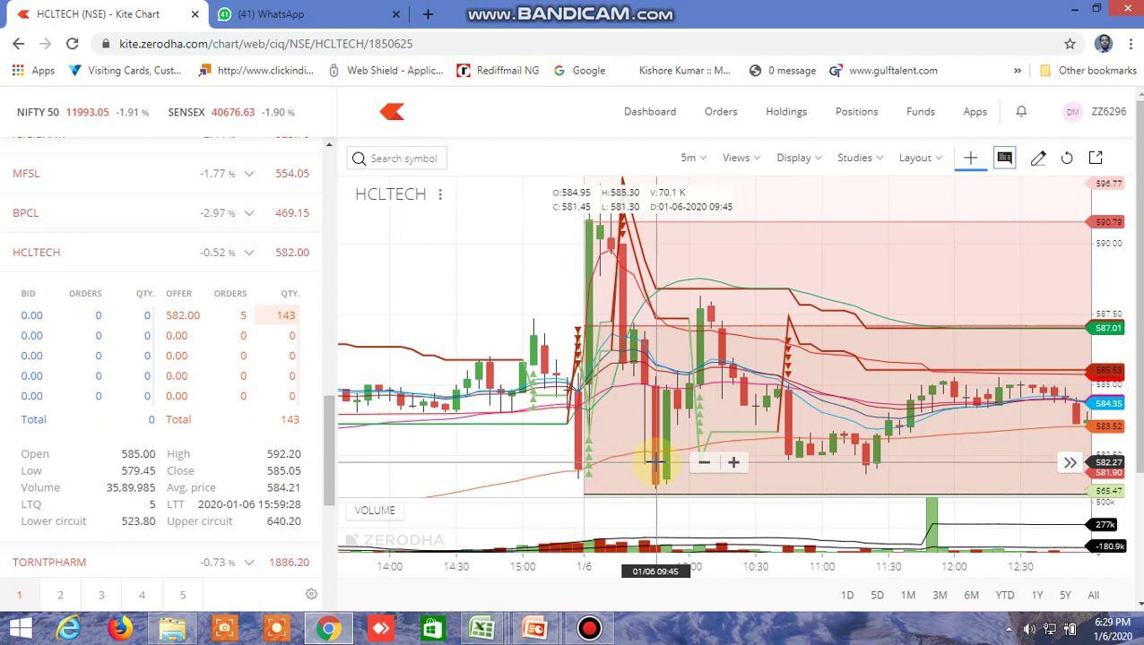
Step: Follow HCLTECH's price through the afternoon on the Kite chart and check it against the Sell below level in the Excel screener workbook
drag(830, 493, 542, 492)
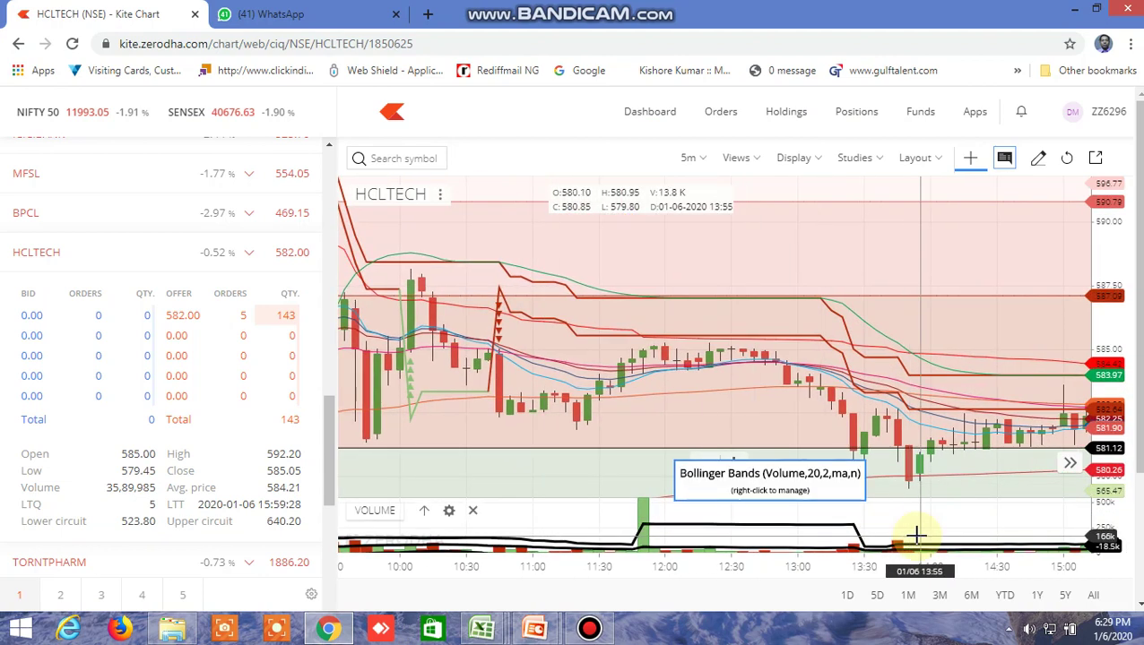
drag(915, 536, 698, 536)
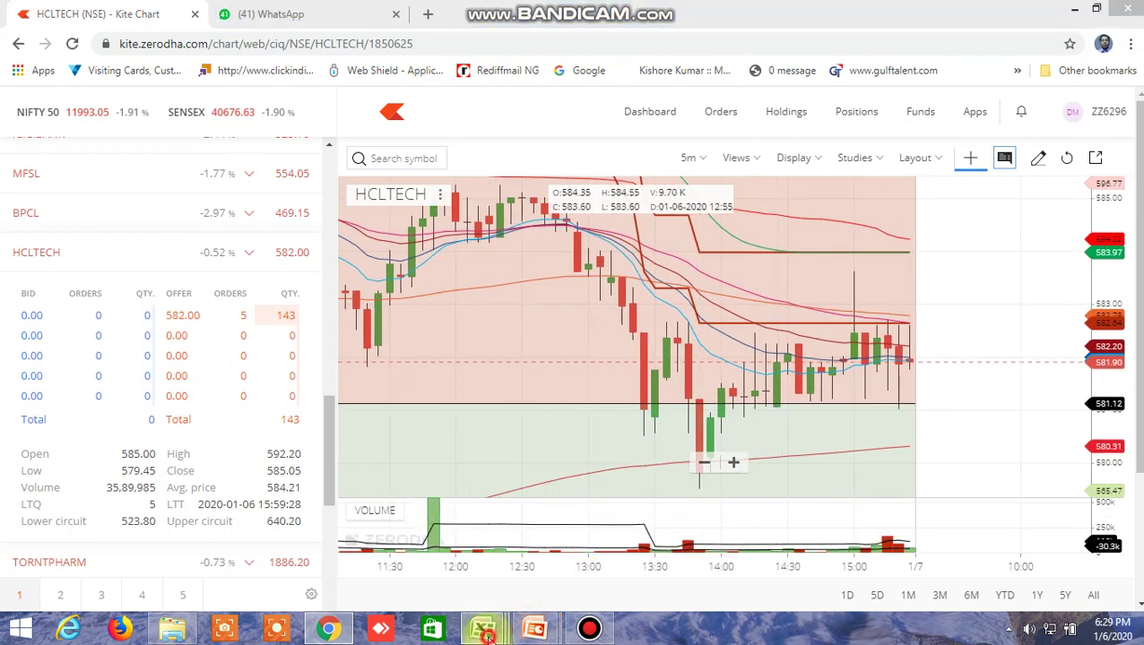
mouse_move(481, 627)
click(577, 541)
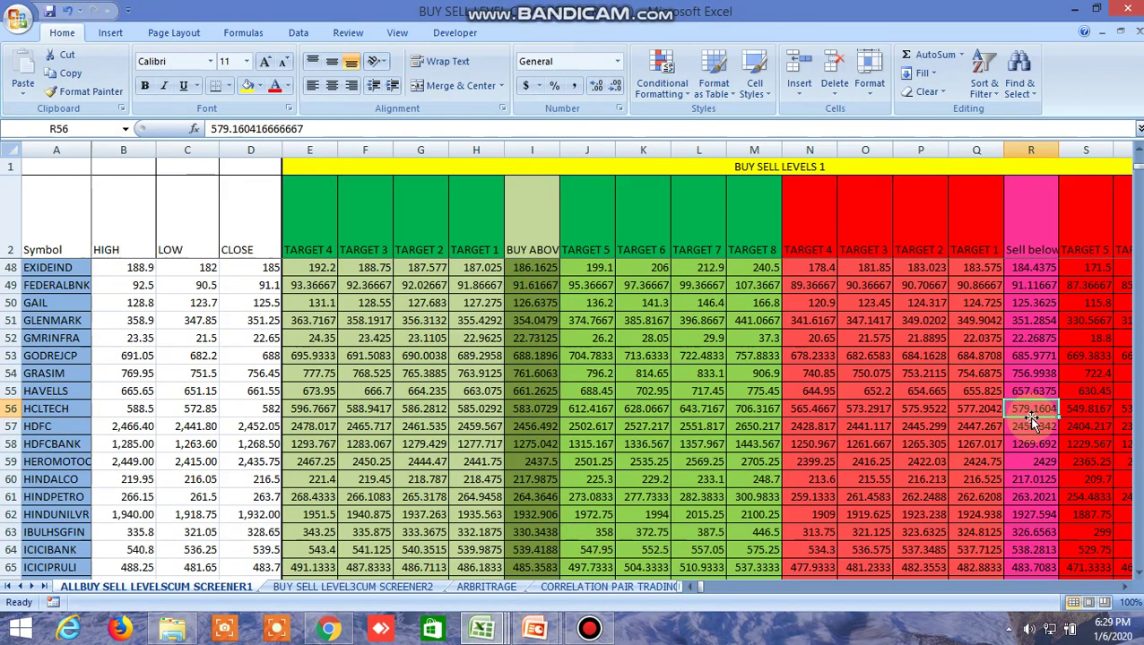
Step: Find INDUSINDBK in the screener sheet and select its BUY ABOVE level, followed by its Sell below level
scroll(536, 435, down, 5)
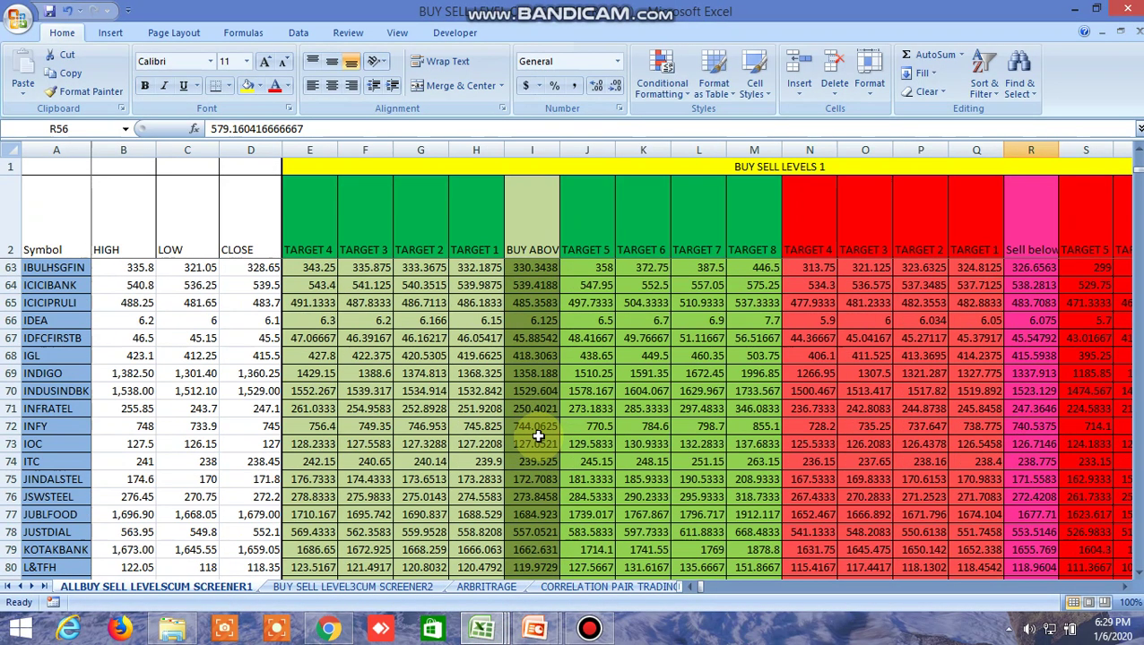
click(329, 630)
mouse_move(482, 628)
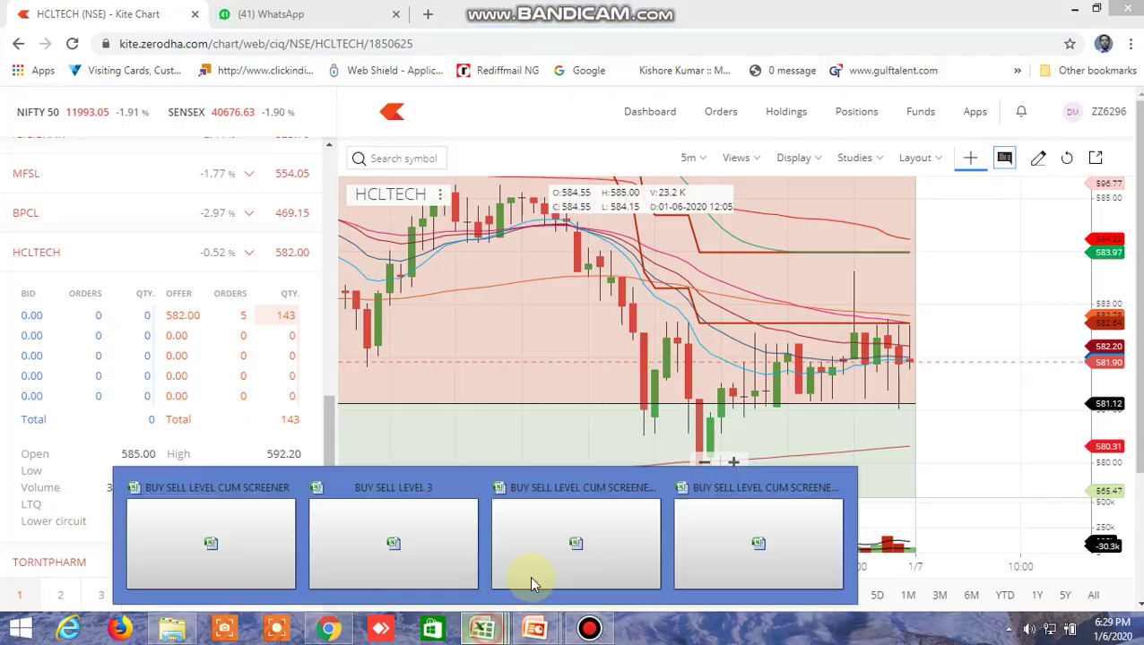
click(531, 579)
click(522, 395)
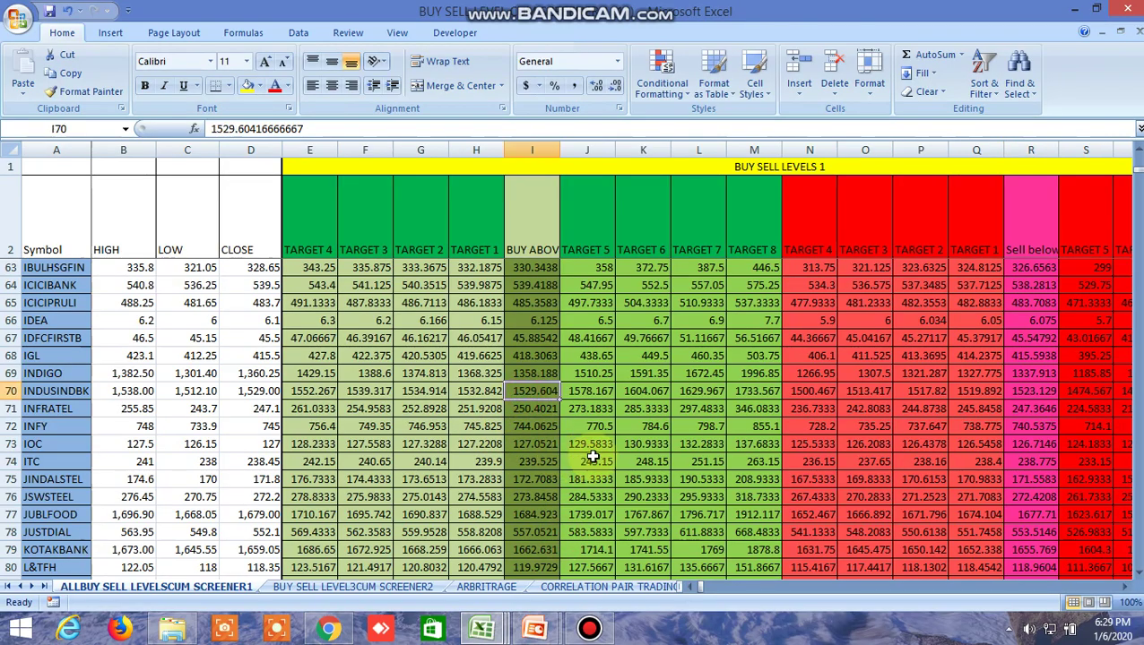
click(1028, 392)
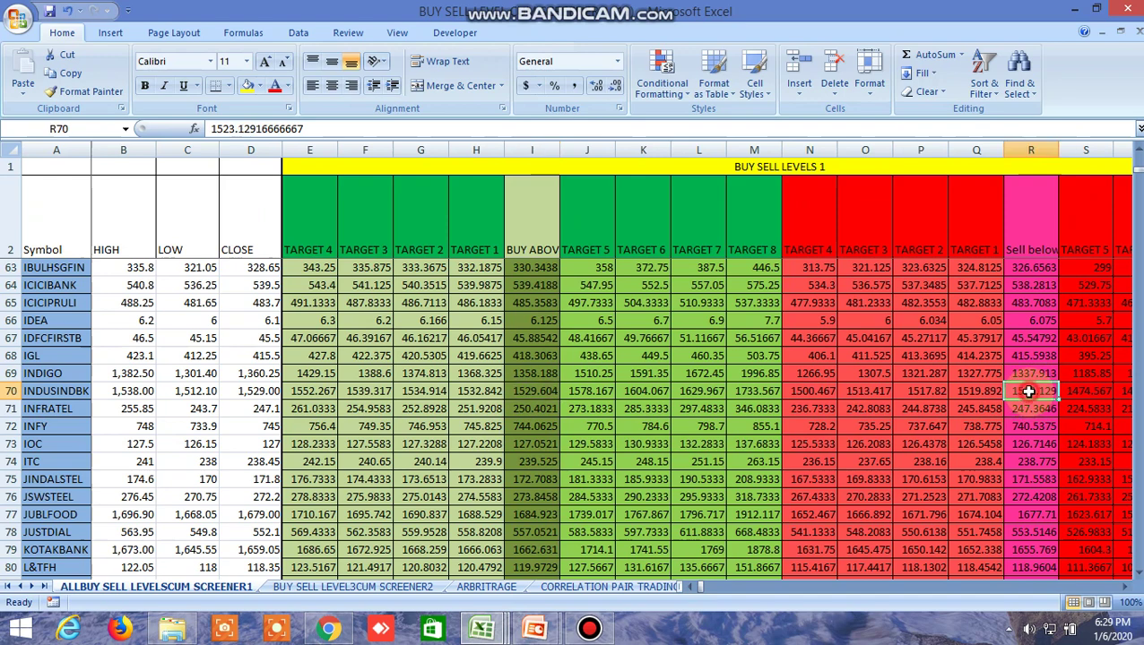
Step: Switch to Kite in Chrome, find INDUSINDBK in watchlist 1, and open its chart at the start of the 6 January session
click(330, 626)
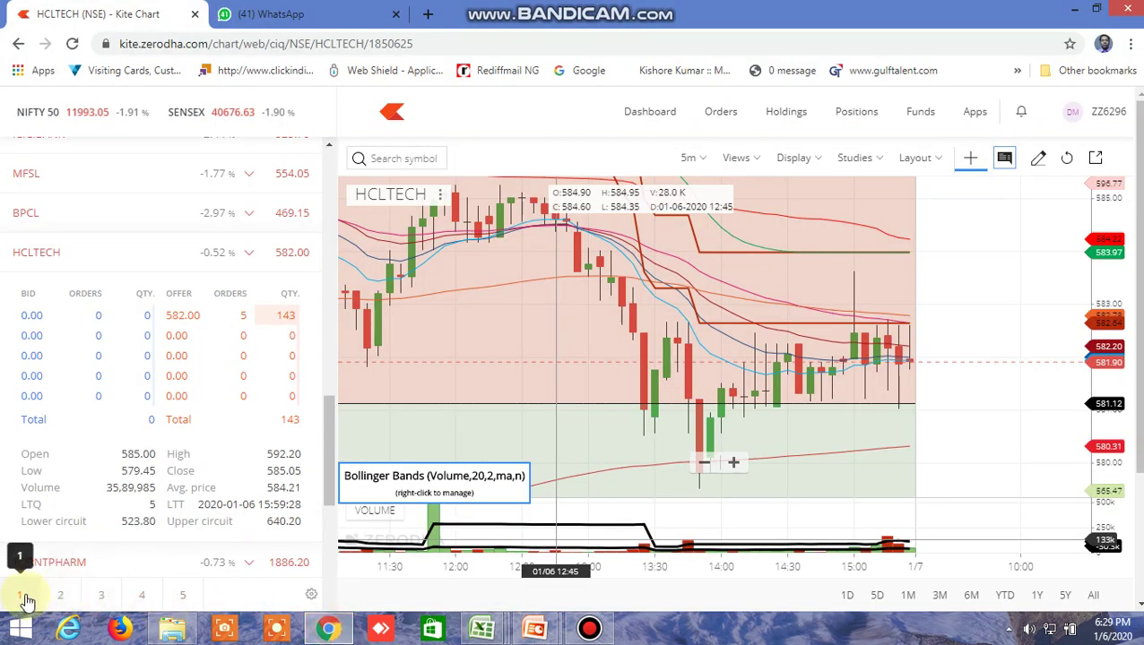
scroll(117, 412, up, 10)
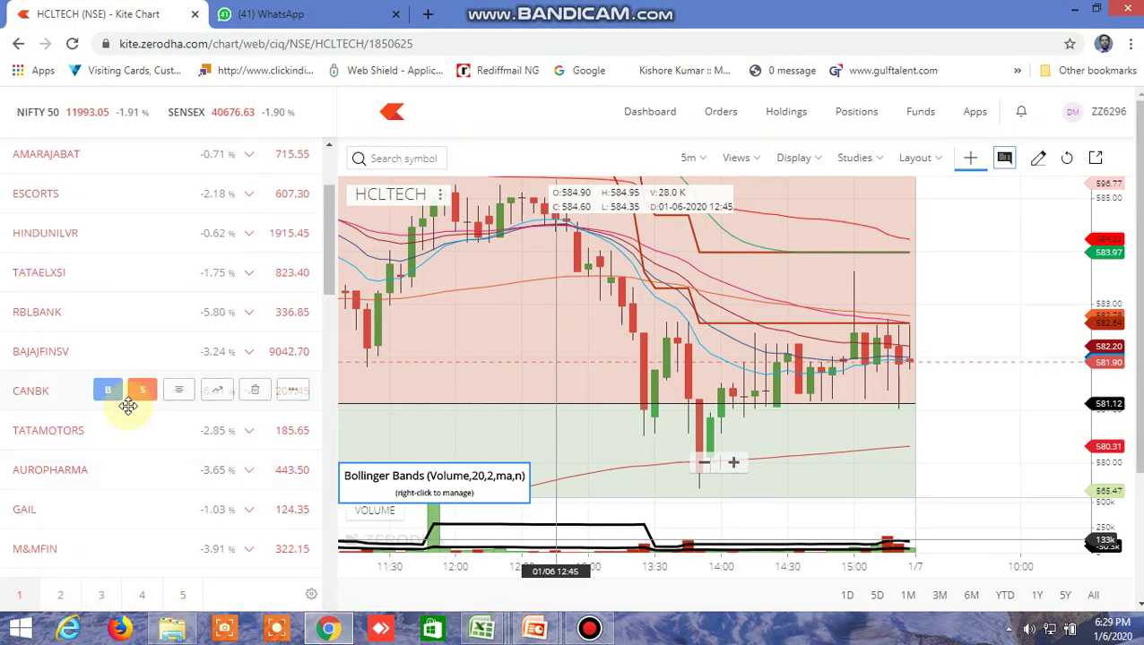
scroll(134, 405, up, 4)
scroll(150, 404, down, 3)
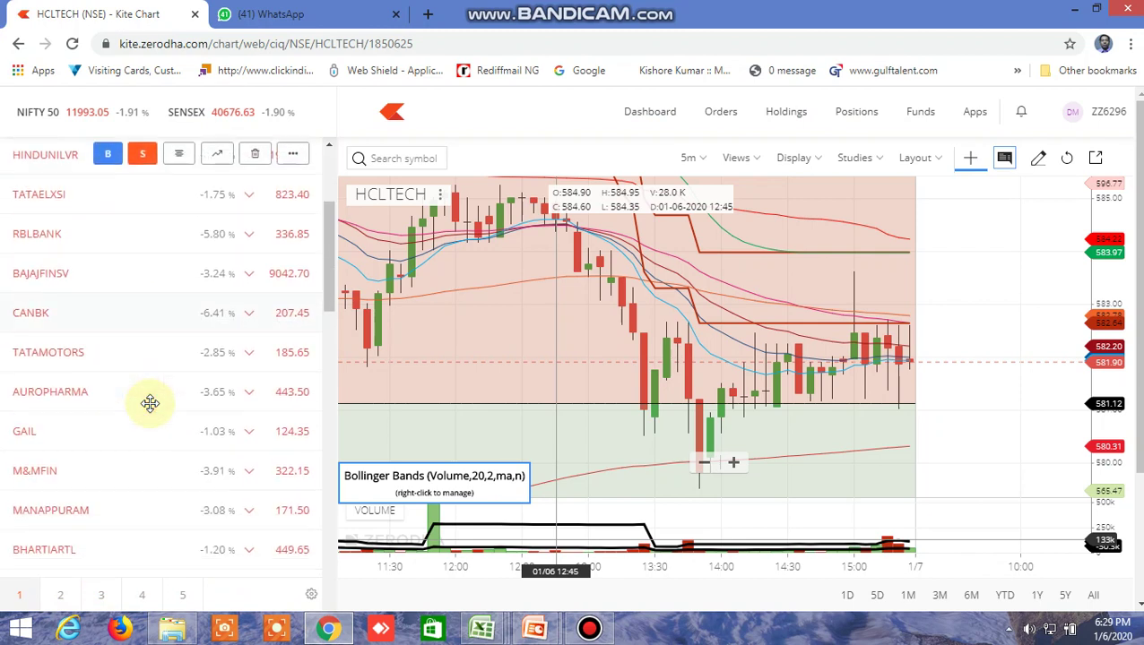
scroll(175, 388, down, 3)
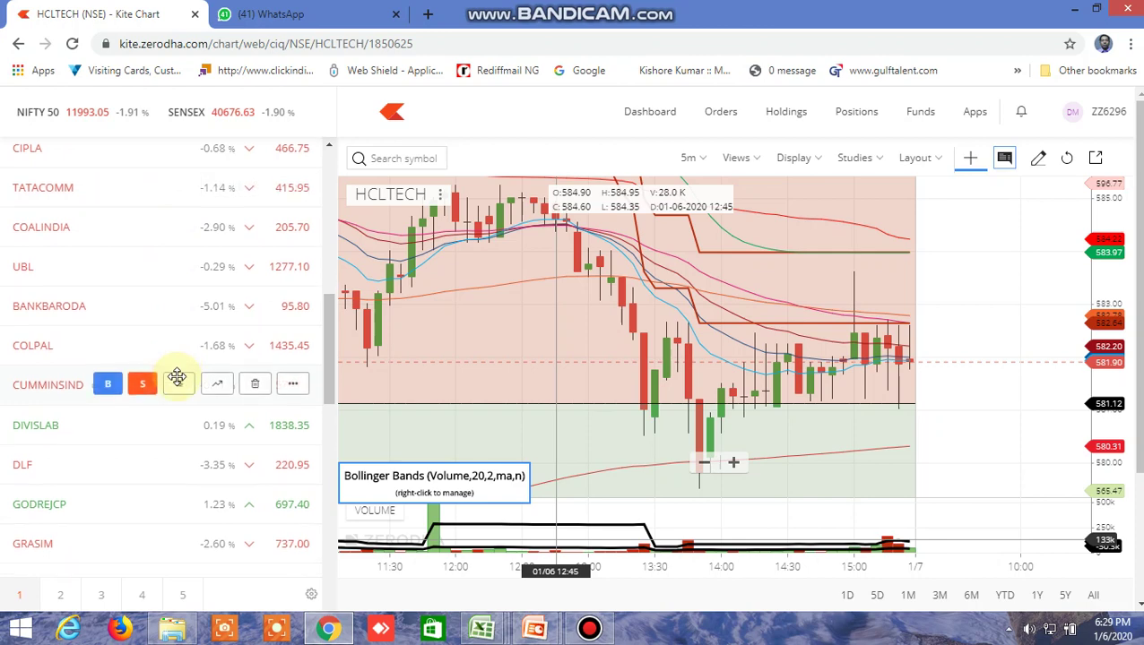
scroll(177, 377, down, 5)
click(178, 384)
scroll(177, 384, down, 8)
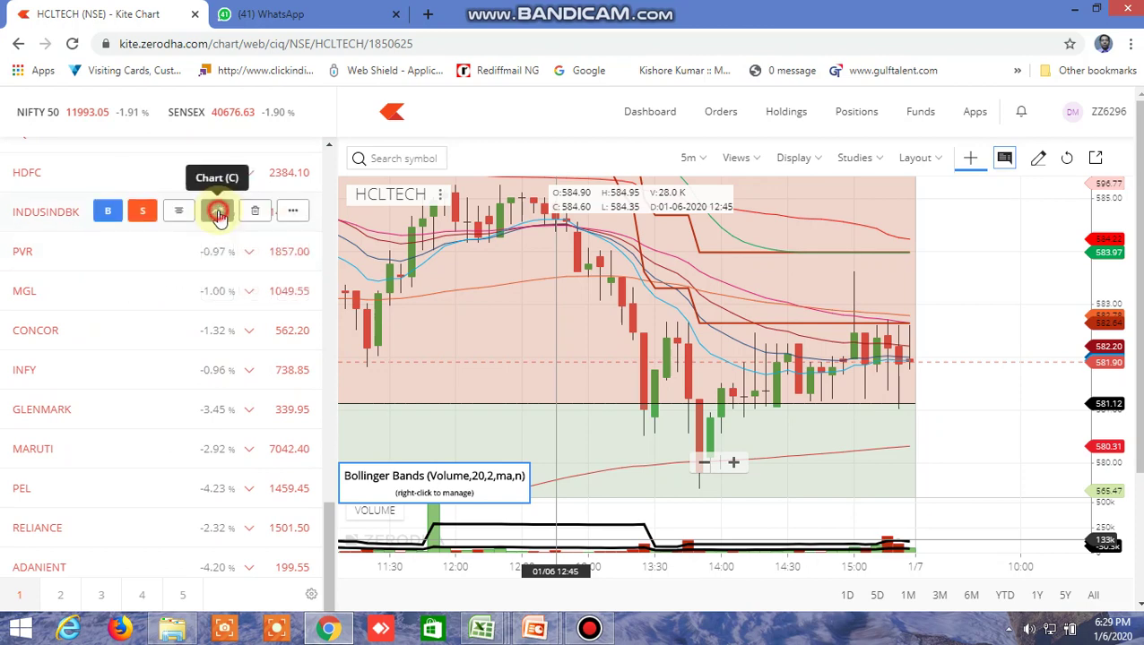
click(216, 211)
drag(508, 285, 876, 281)
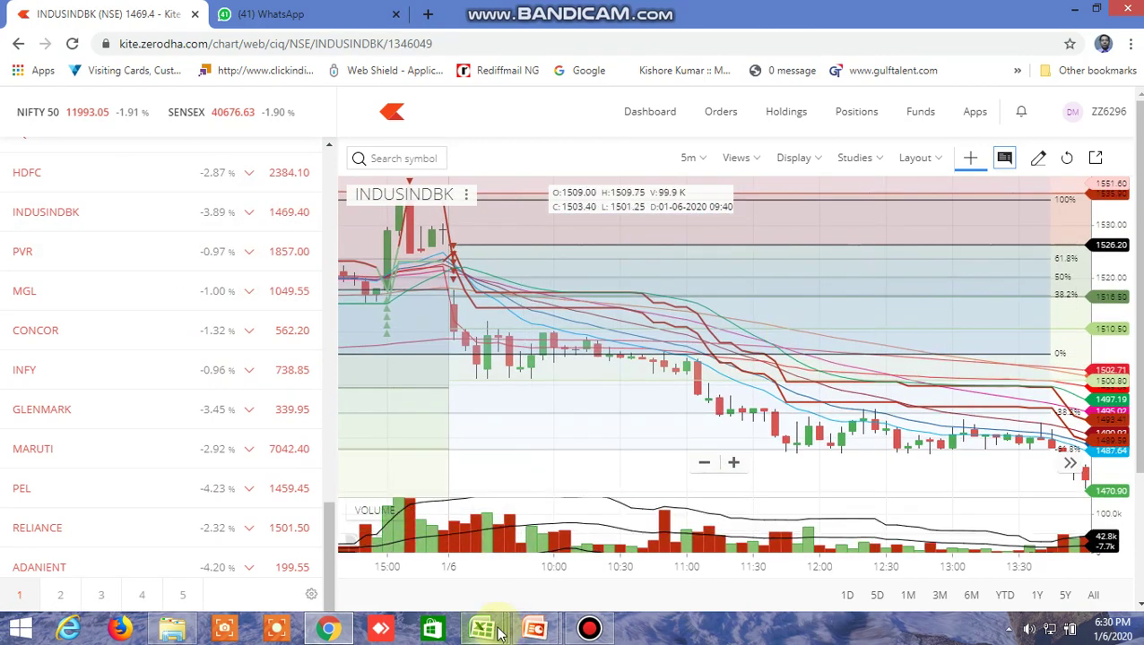
Step: Check INDUSINDBK's levels in the Excel screener workbook, then return to Kite in Chrome and expand the stock's market depth
mouse_move(481, 630)
click(581, 538)
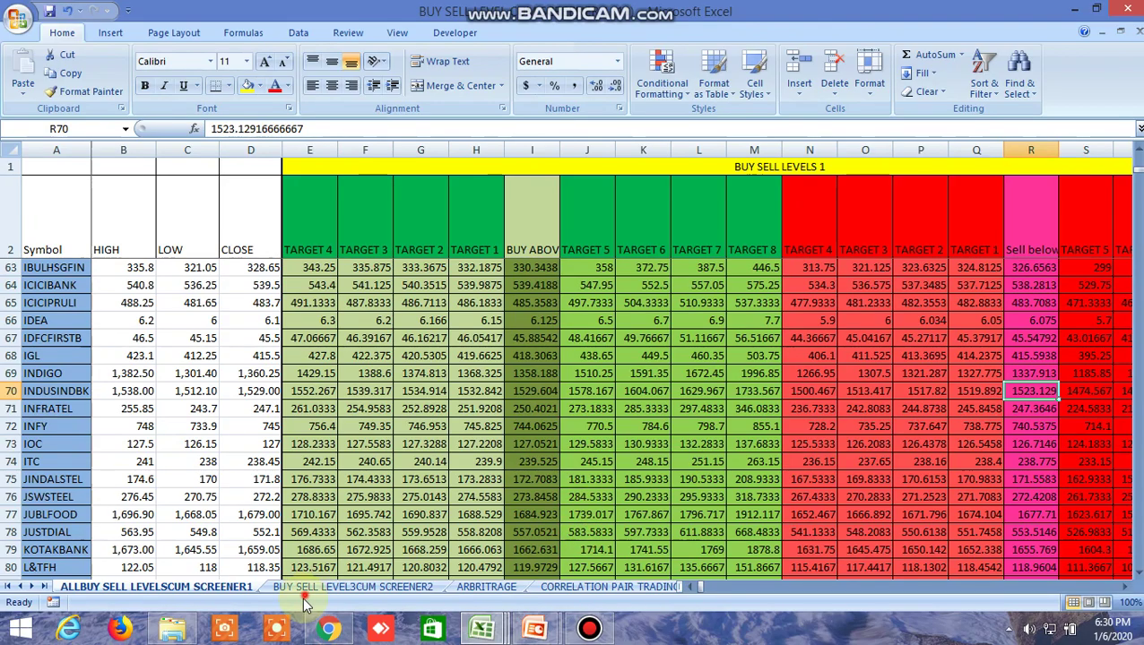
key(alt+Tab)
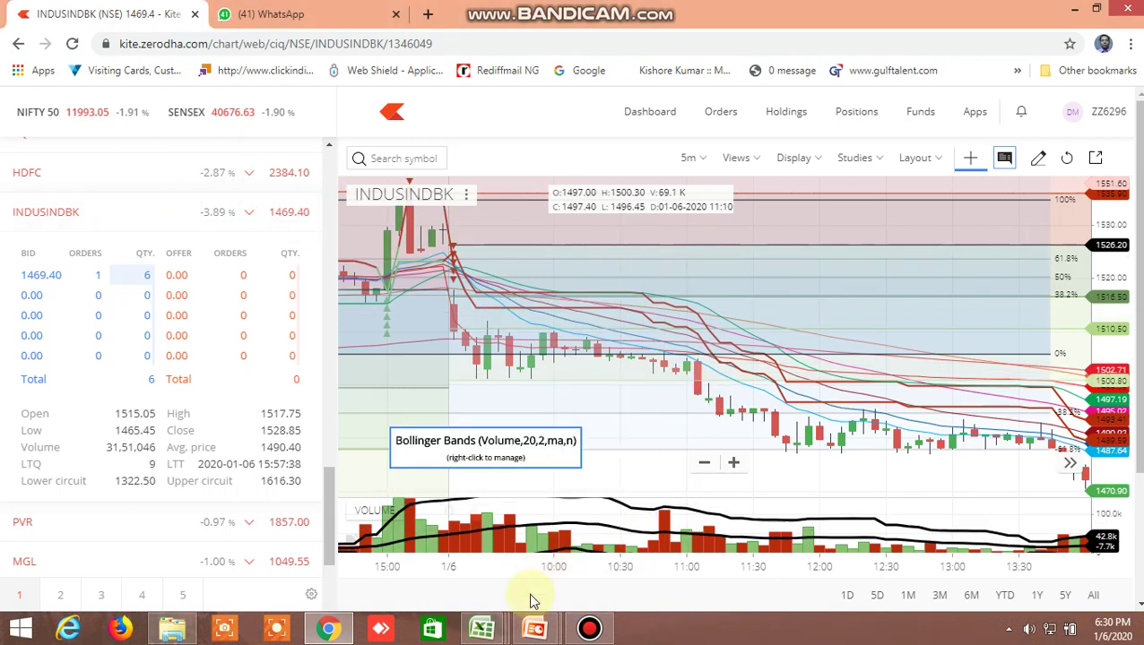
Step: Return to the screener workbook in Excel and select INDUSINDBK's sell-side TARGET 1 and TARGET 2 in turn
mouse_move(484, 628)
click(591, 529)
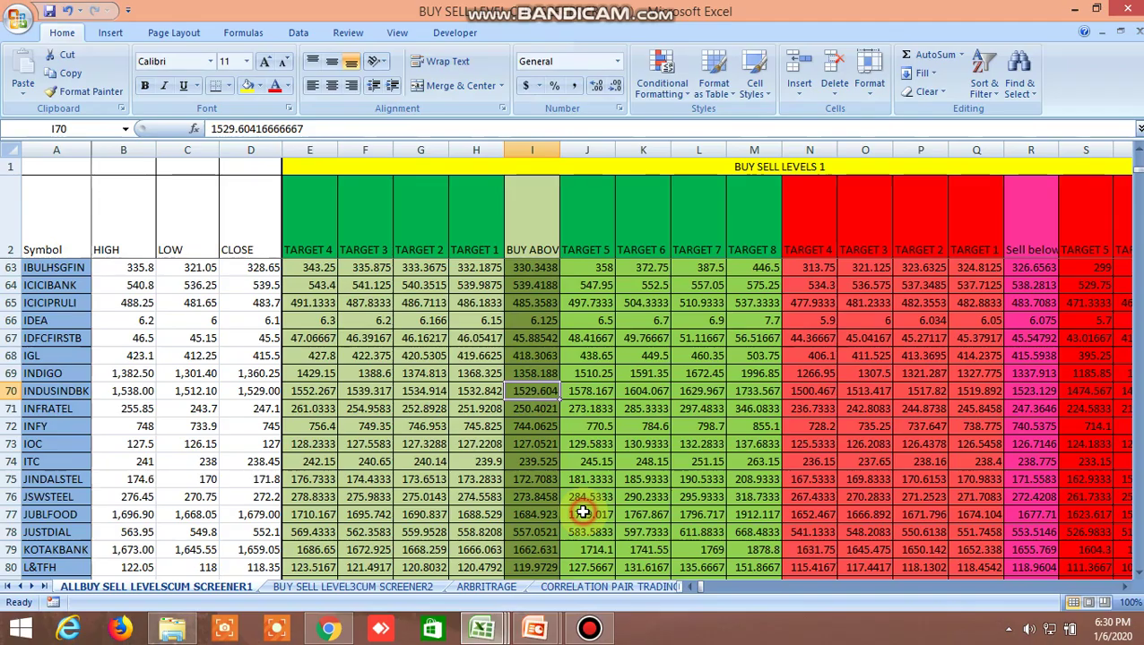
click(983, 393)
click(924, 395)
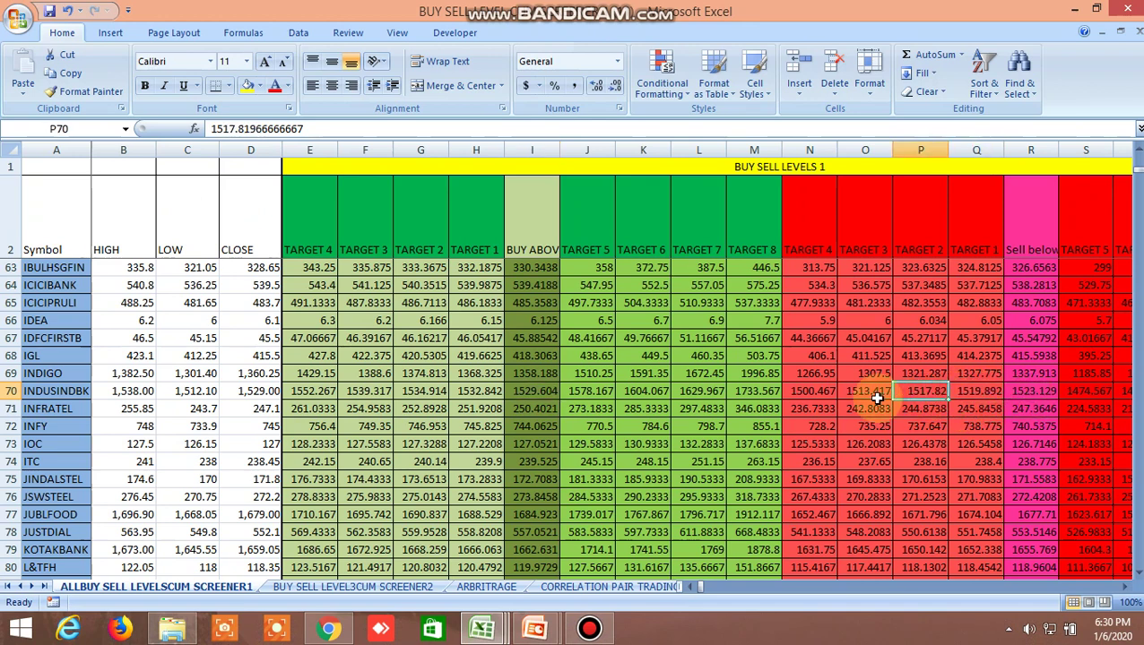
Step: Compare the INDUSINDBK opening candles on the Kite chart in Chrome with its sell targets in the Excel screener workbook
click(328, 629)
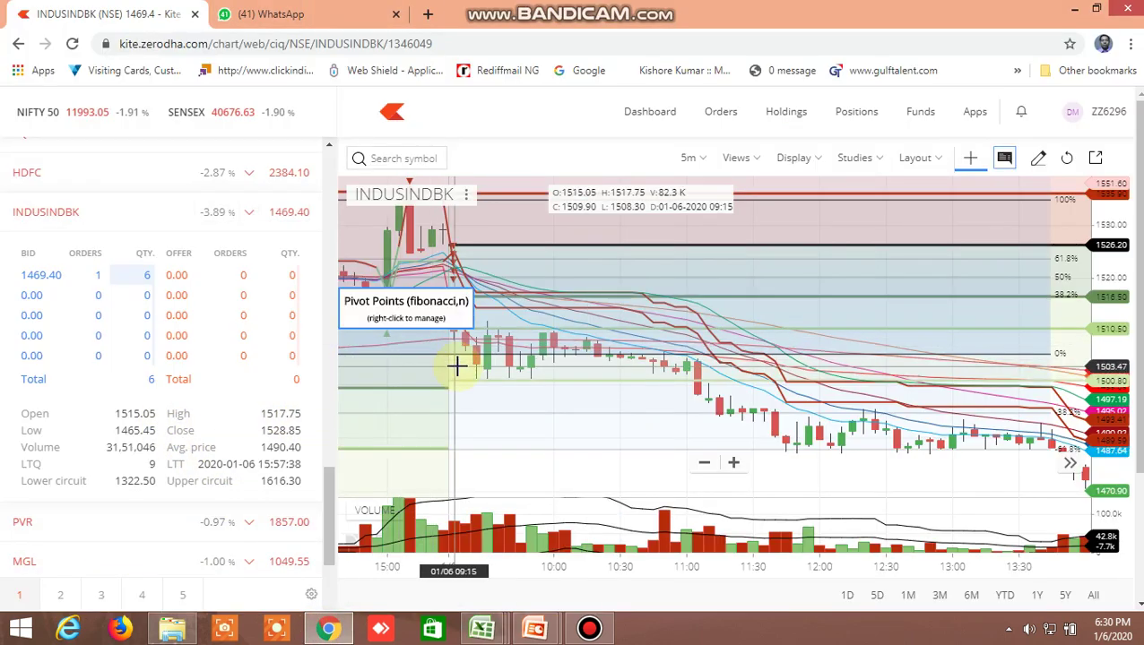
mouse_move(481, 628)
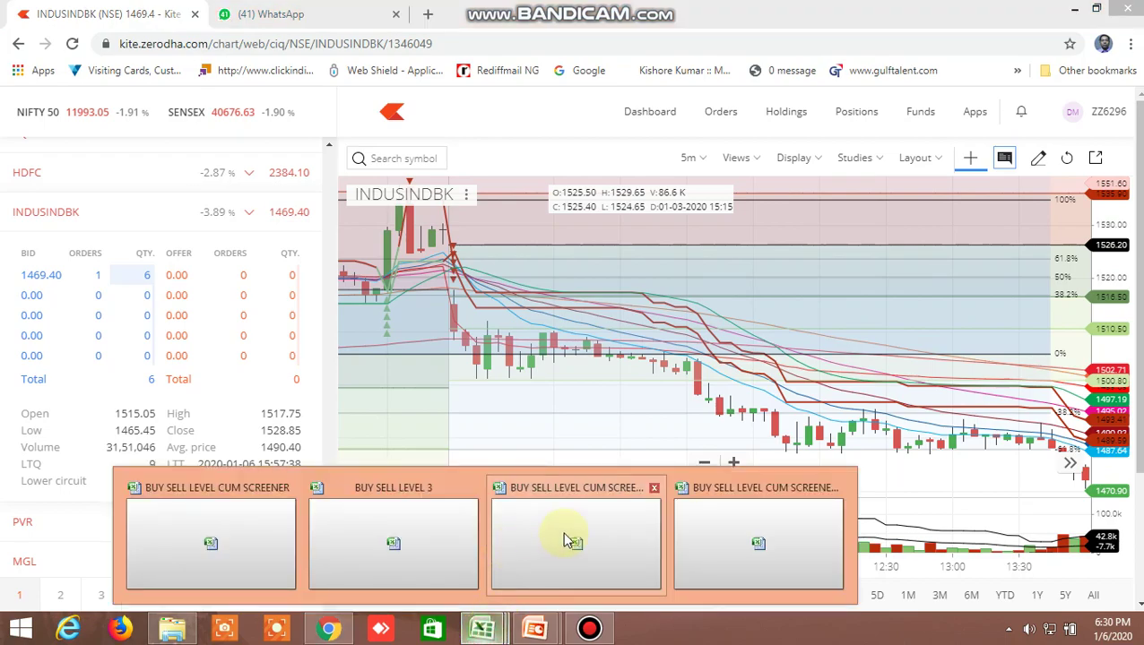
click(567, 535)
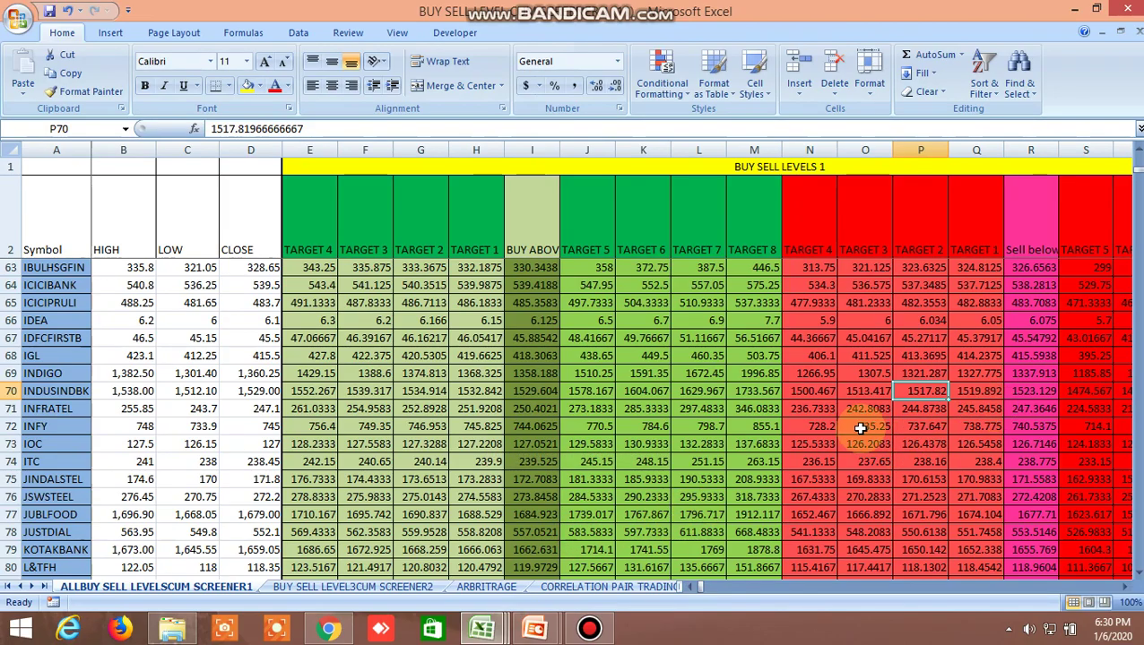
Step: Open the BUY SELL LEVEL3CUM SCREENER2 sheet and select the ADANIPORTS result in the screening column after the 100 EMA check
click(618, 588)
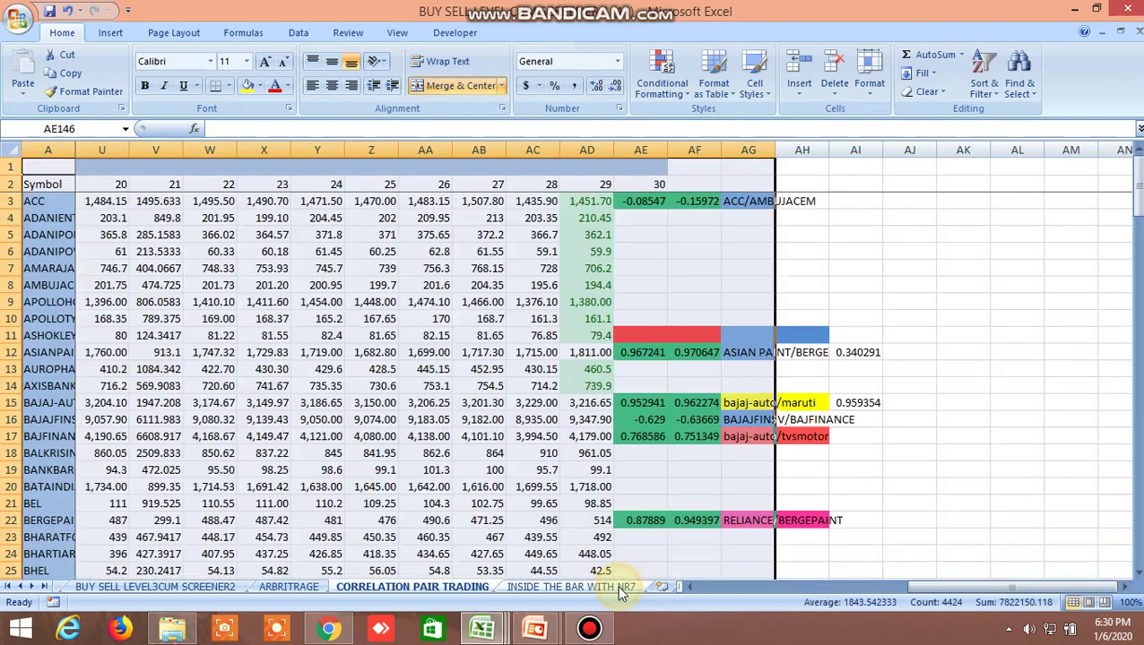
click(202, 590)
drag(705, 583, 916, 589)
click(751, 320)
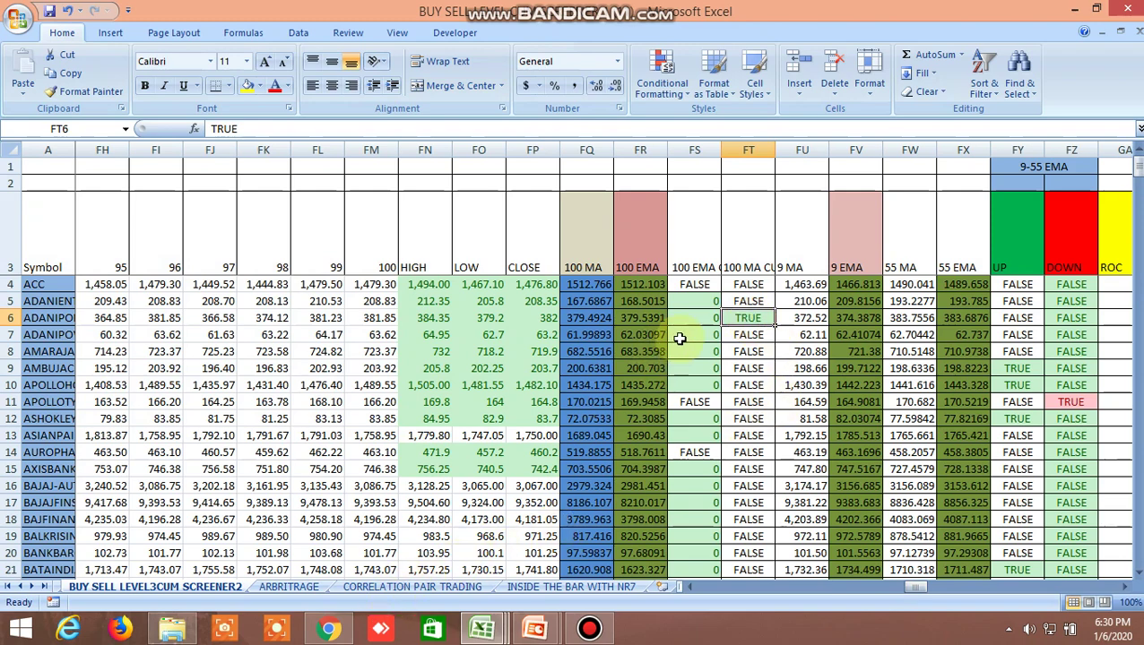
Step: Switch to Kite in Chrome, open the ADANIPORTS chart from watchlist 1, and set its interval to 1D to examine the recent candles
click(328, 629)
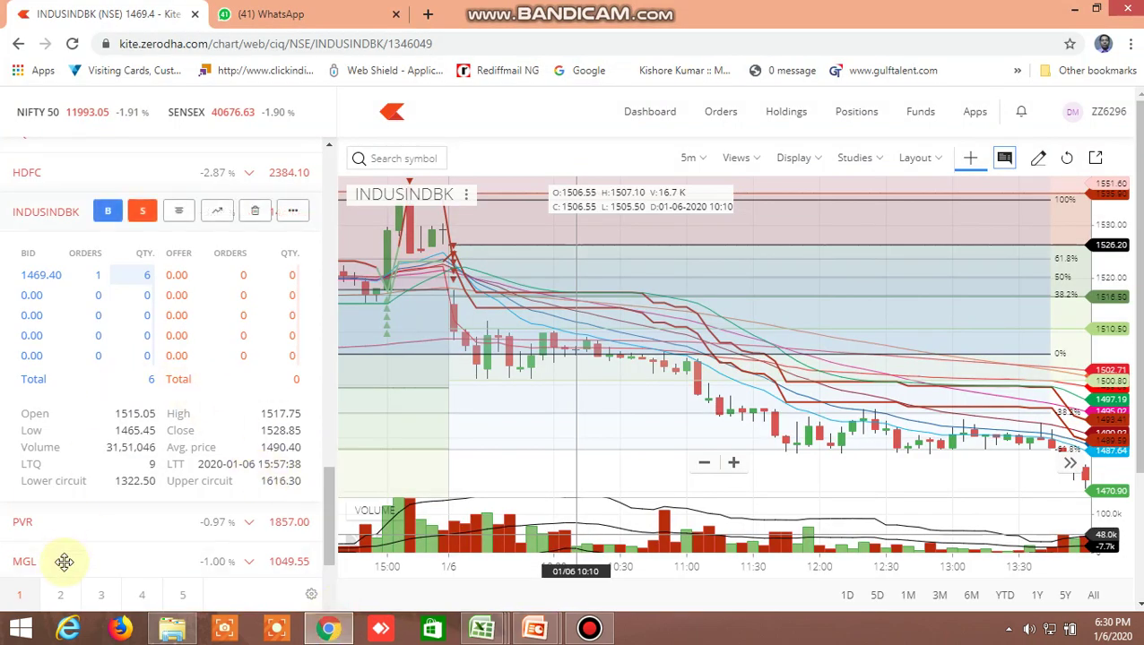
scroll(128, 399, up, 15)
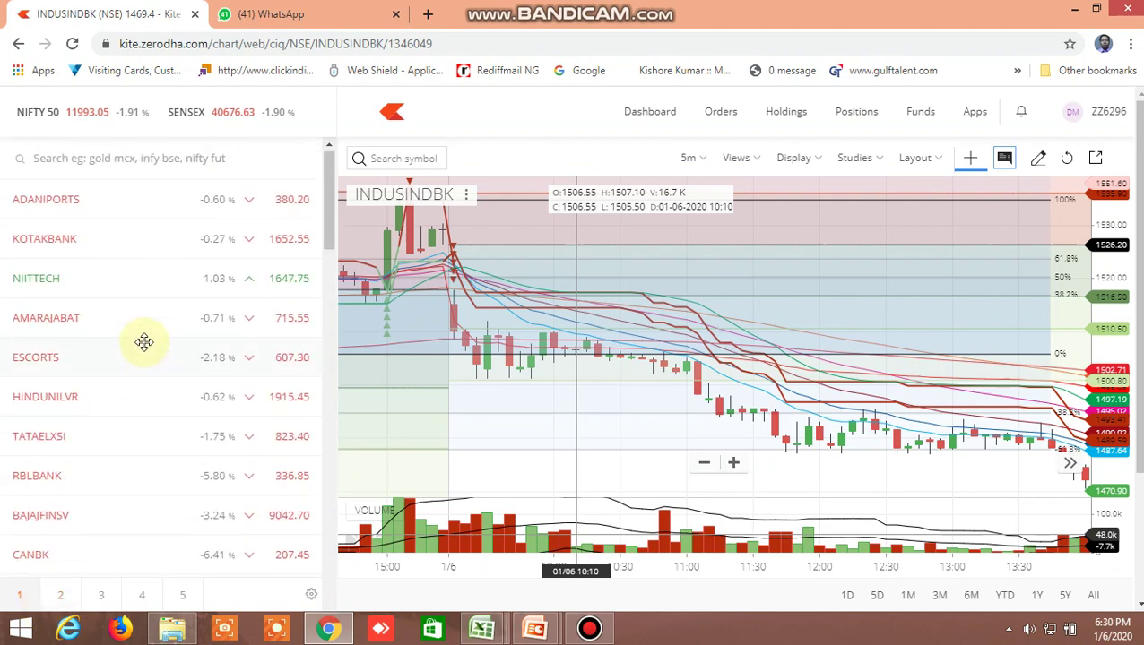
click(220, 199)
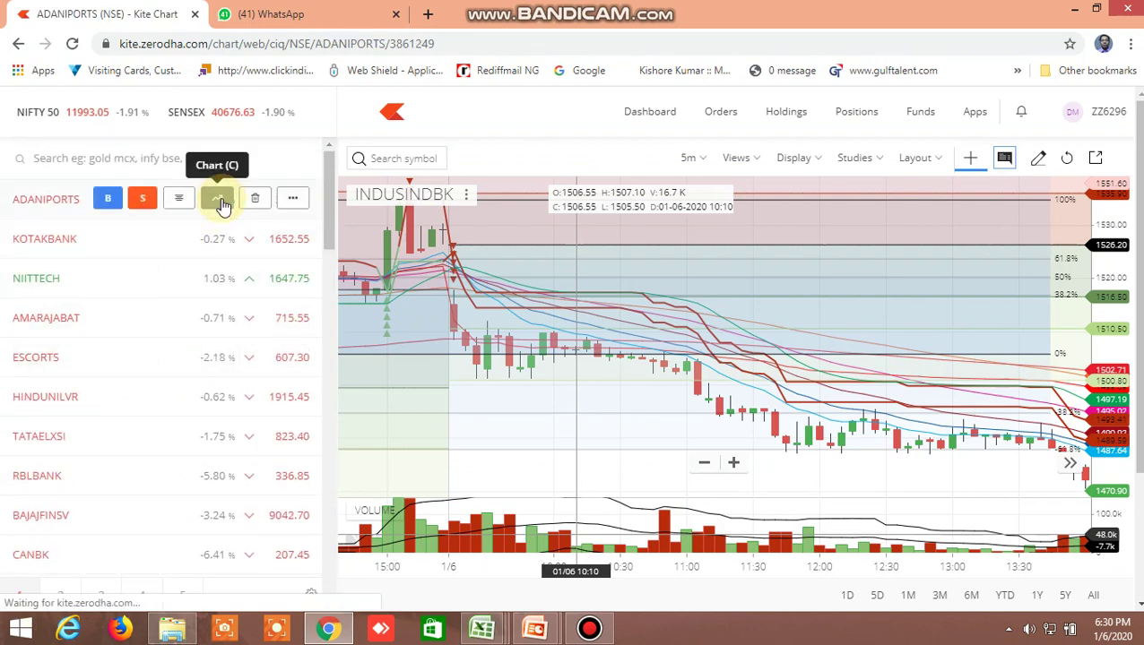
click(705, 162)
click(693, 468)
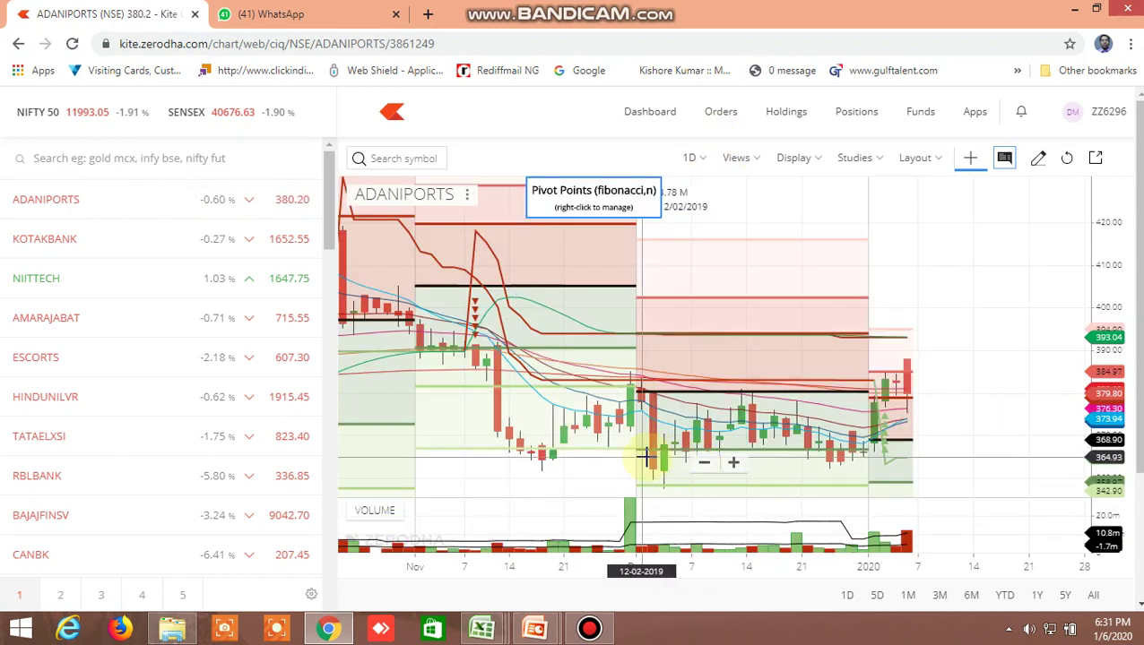
scroll(804, 462, up, 3)
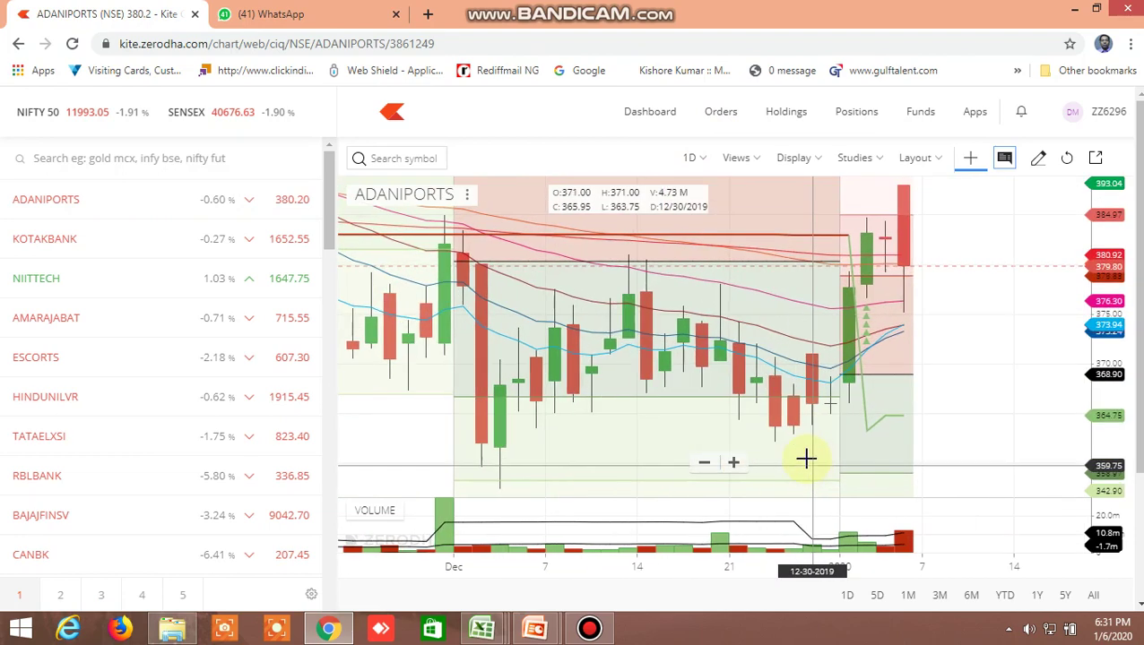
right_click(833, 261)
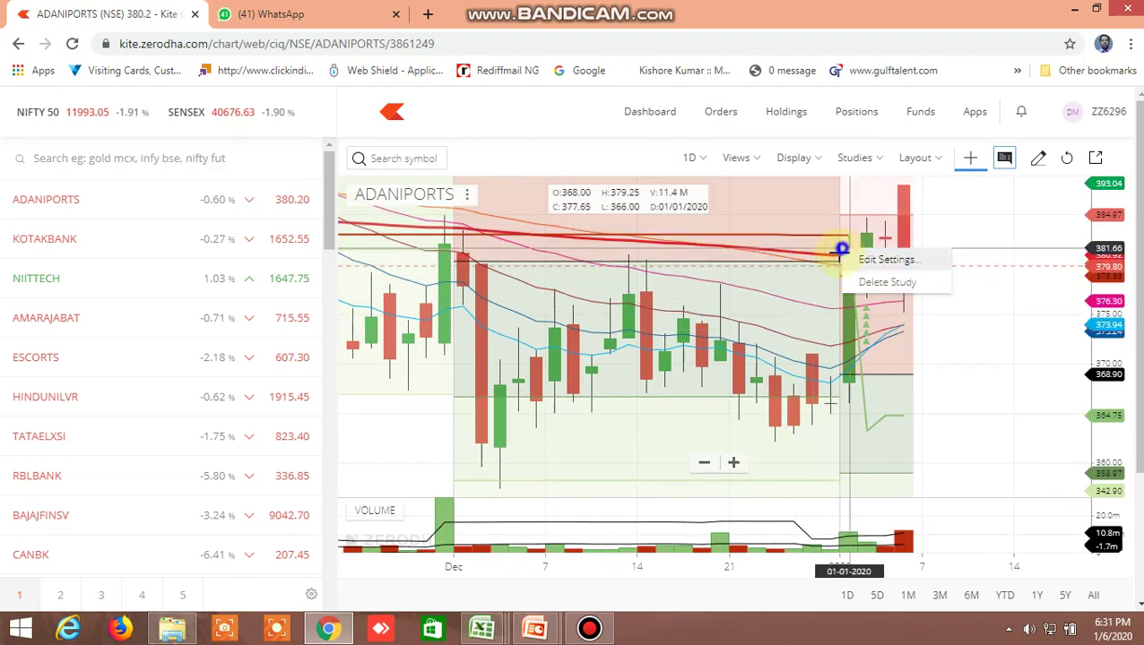
right_click(884, 339)
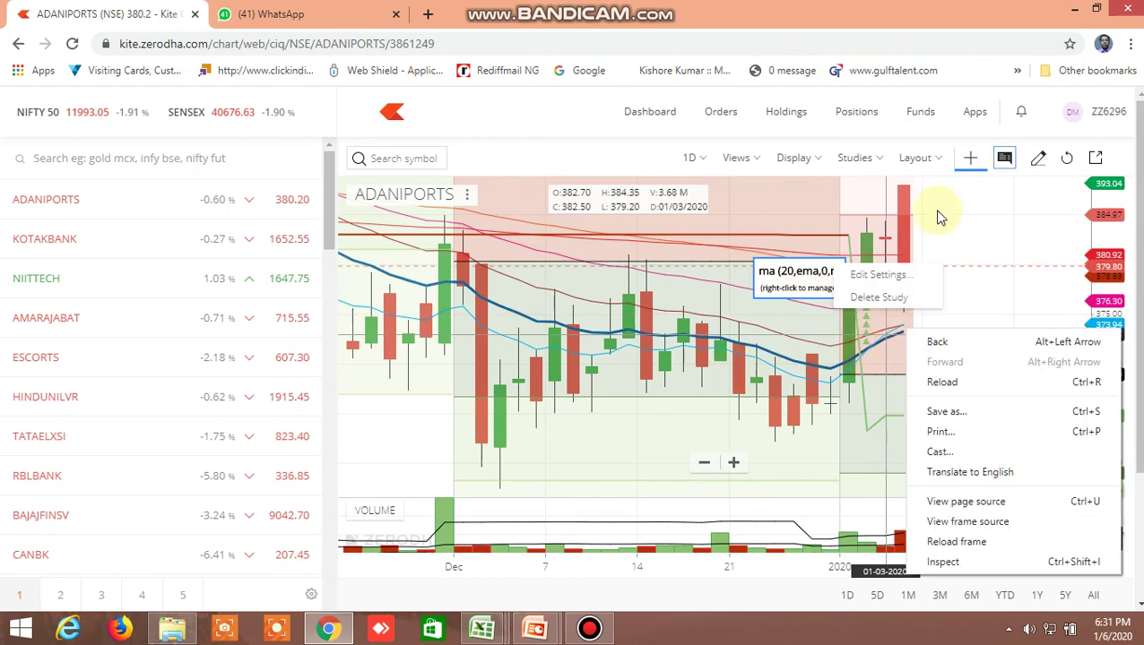
click(1001, 184)
Step: Reload the ADANIPORTS chart and set its interval to 1D to examine the recent daily candles against the moving averages
key(F5)
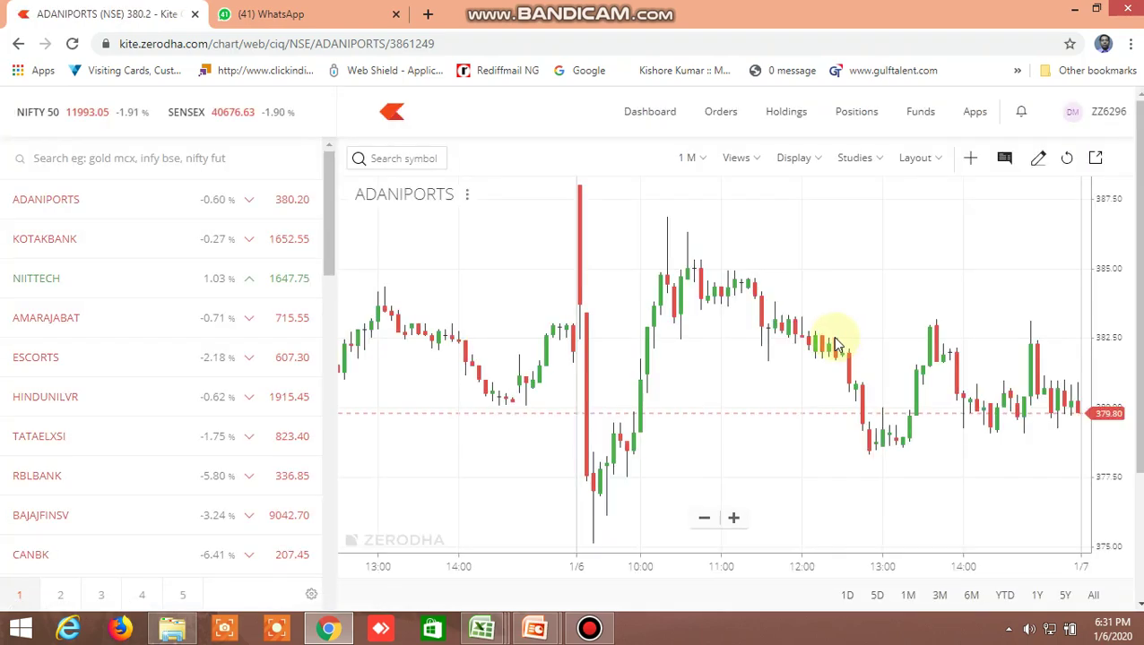
click(697, 161)
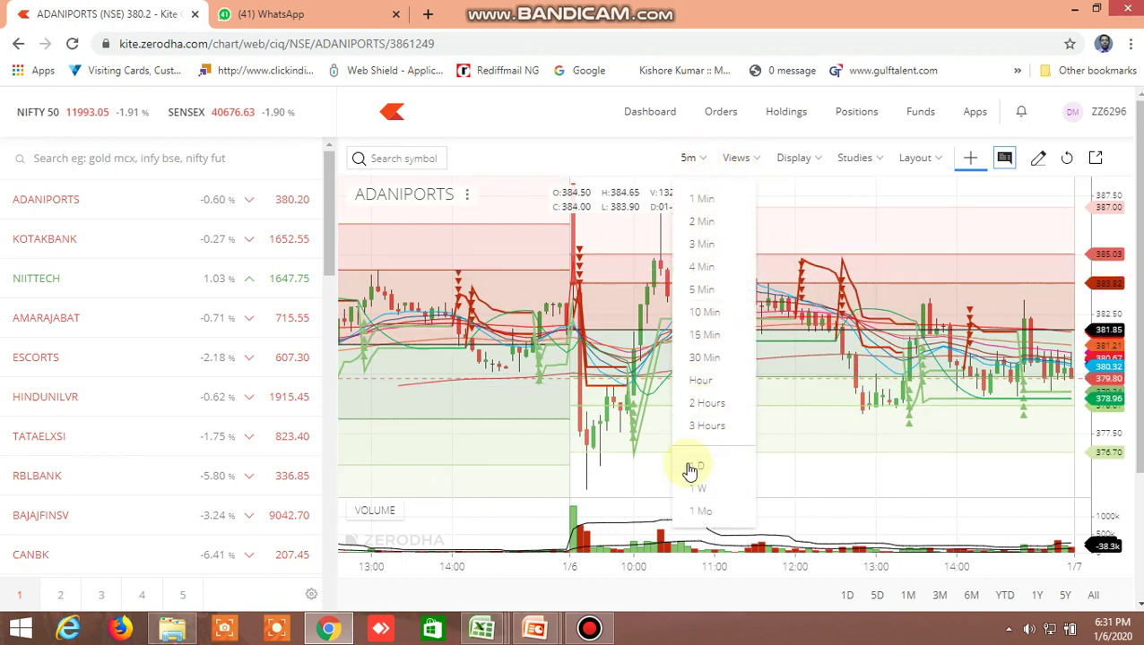
click(690, 469)
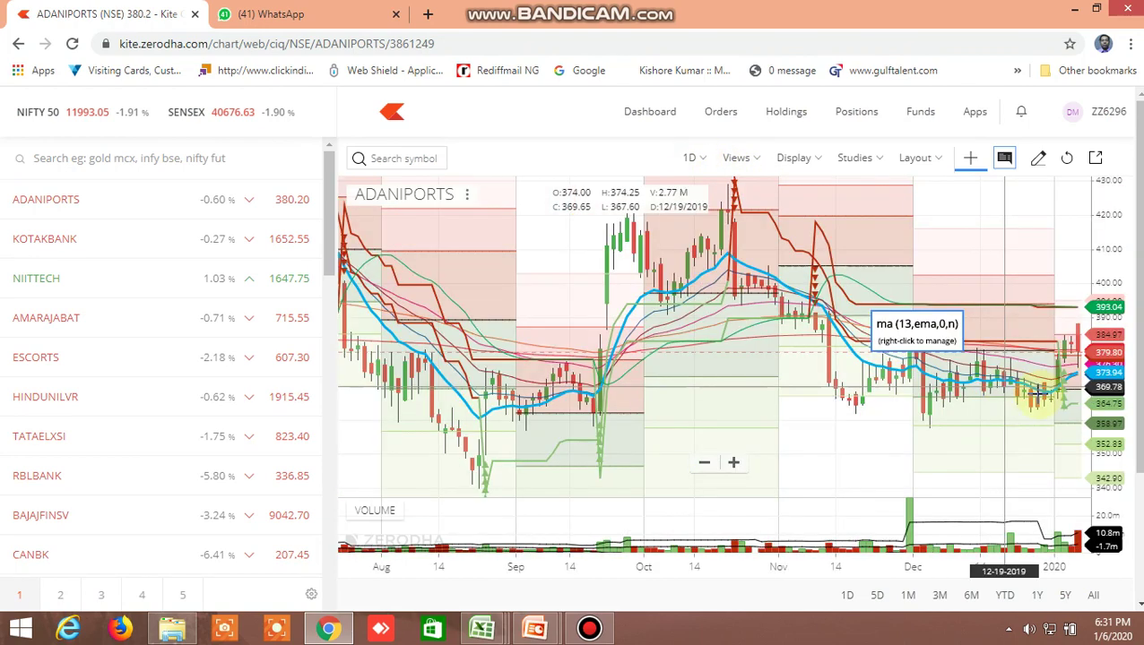
scroll(1040, 395, up, 5)
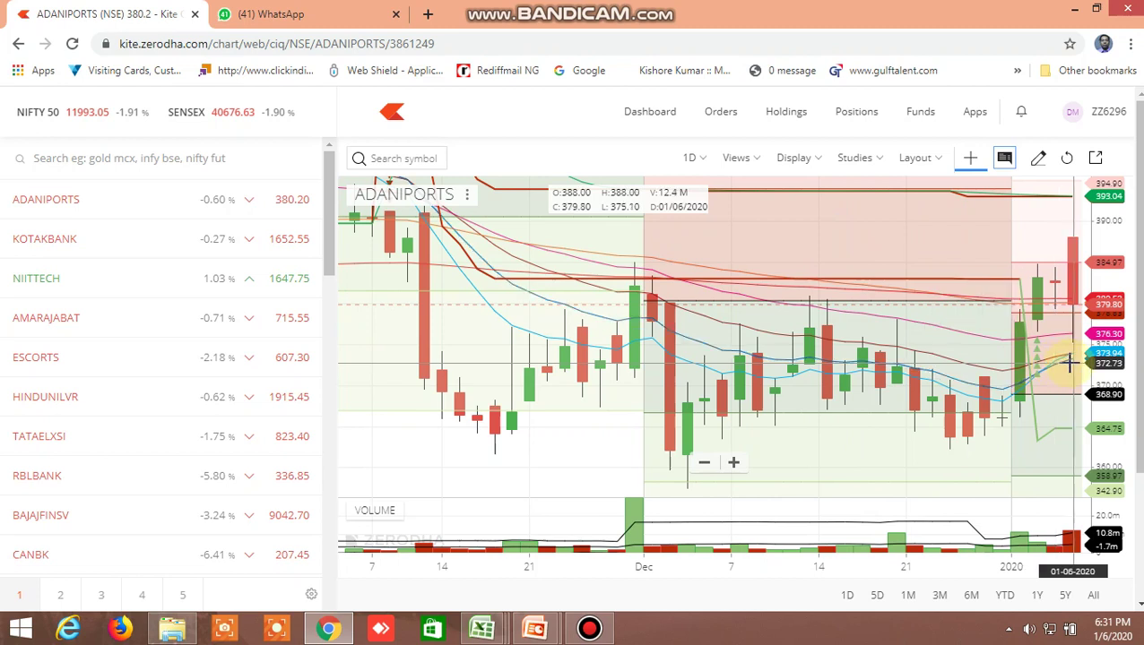
Step: Show the ADANIPORTS market depth in the watchlist and set the chart interval to 5 minutes to examine the 6 January opening candles
click(179, 201)
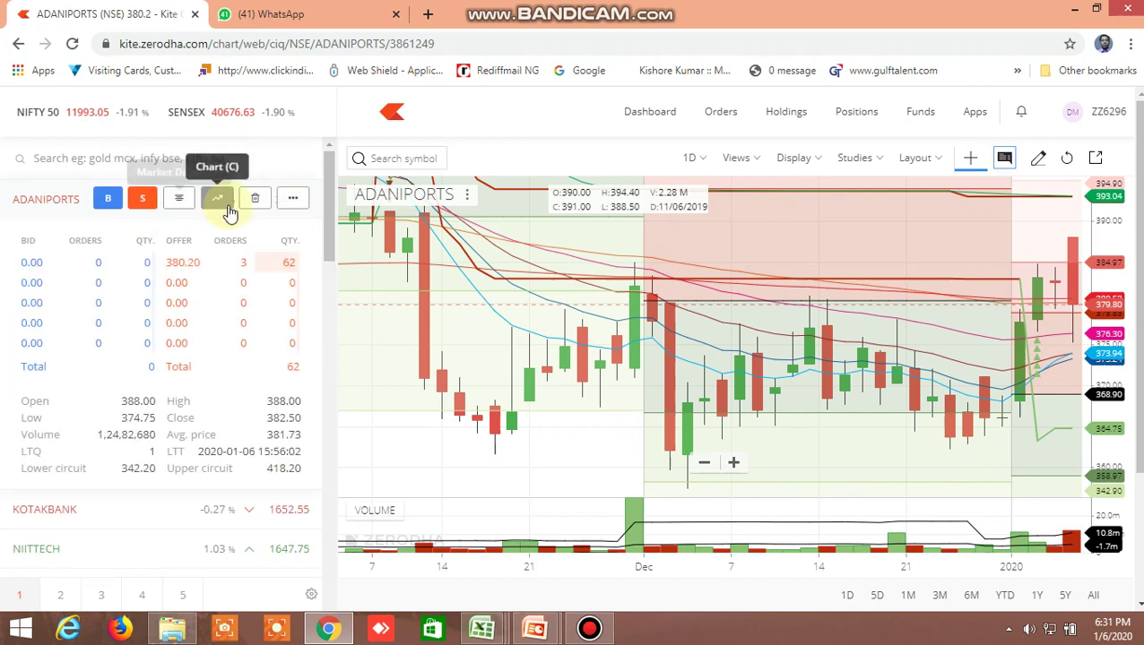
click(698, 159)
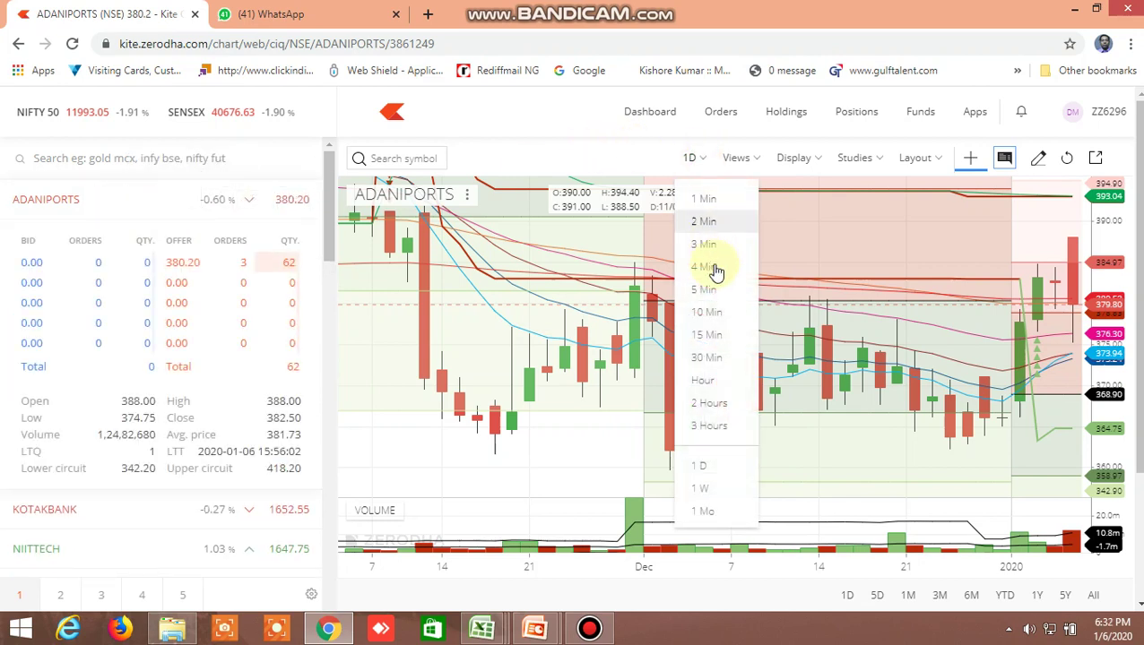
click(714, 287)
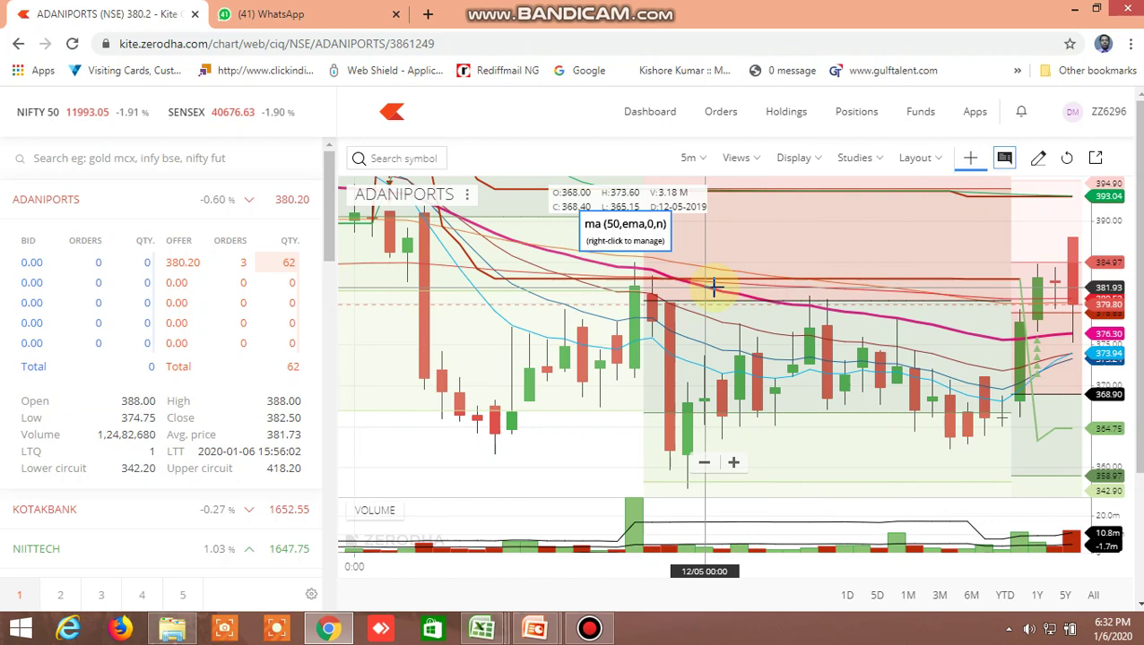
scroll(613, 319, up, 5)
drag(567, 327, 965, 300)
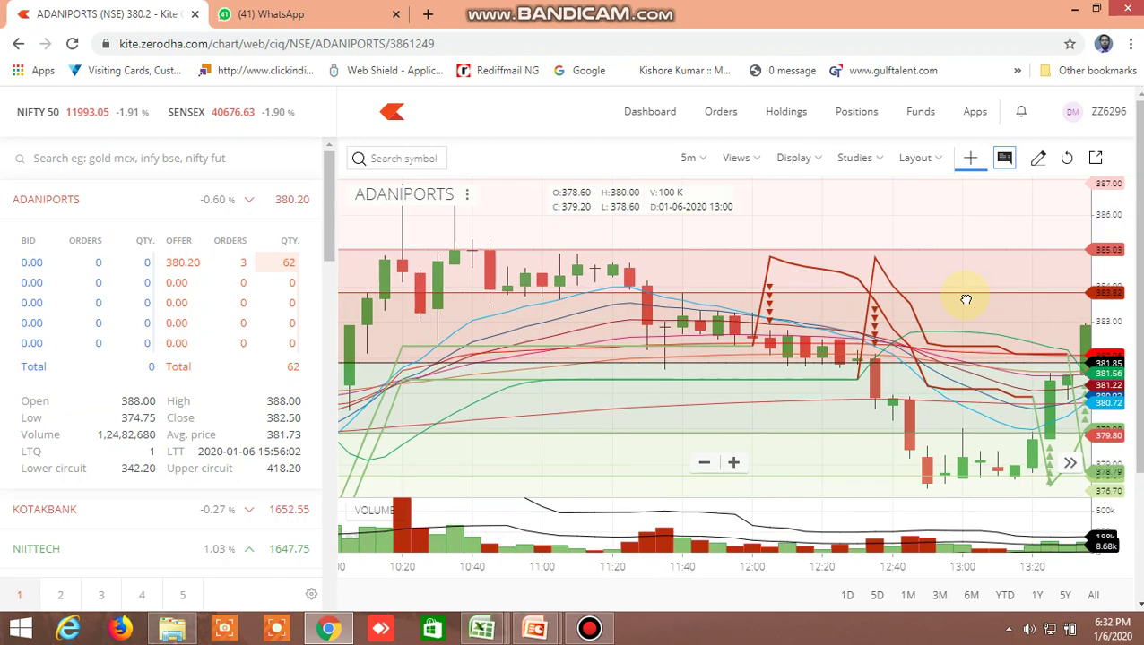
drag(518, 357, 796, 321)
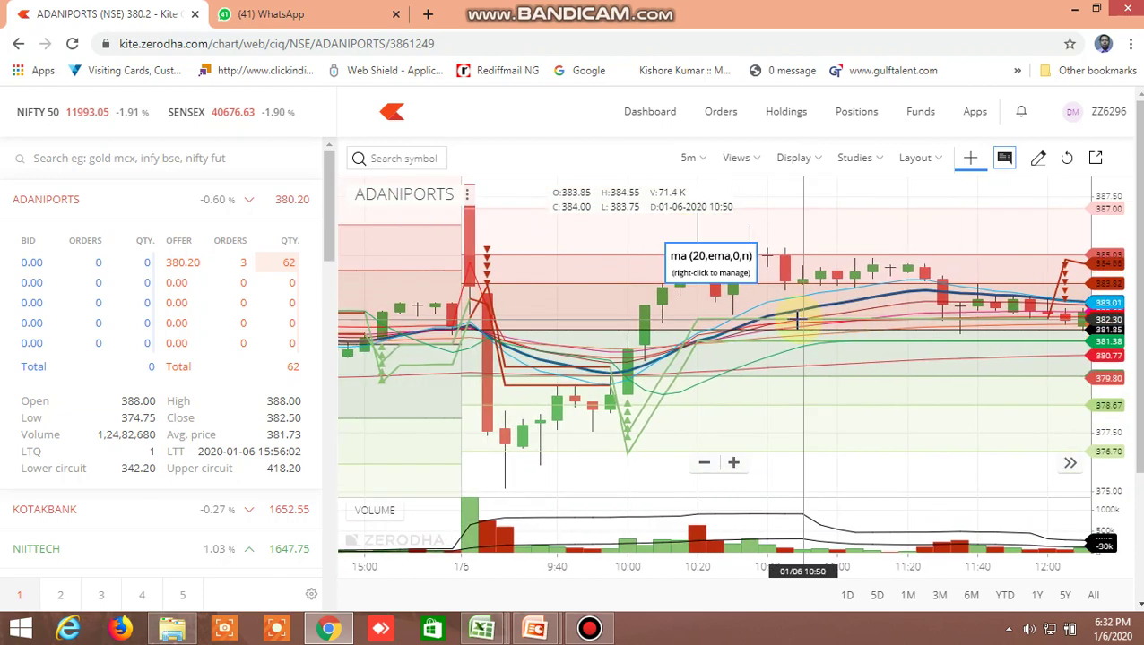